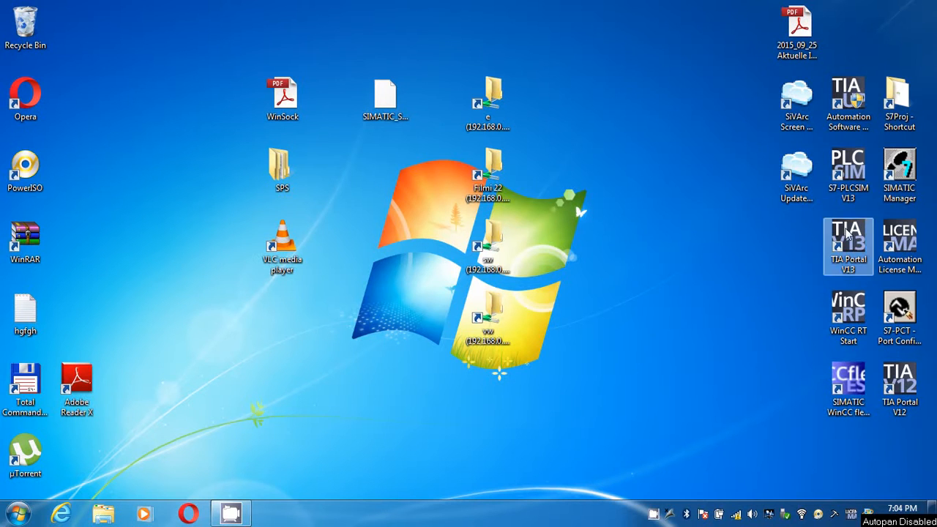
# Step: Start SIMATIC Manager and open the user project youtube stored in the folder youtub_1
pyautogui.doubleClick(898, 172)
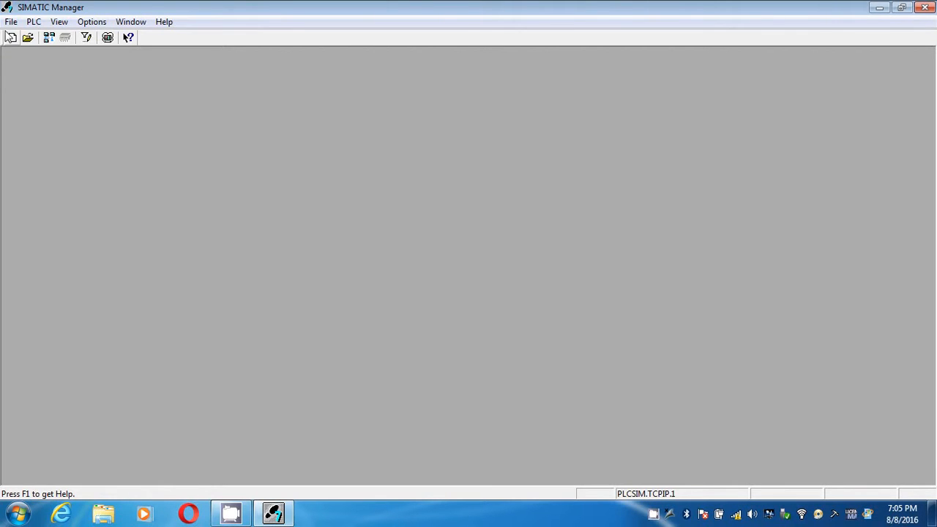
pyautogui.click(28, 38)
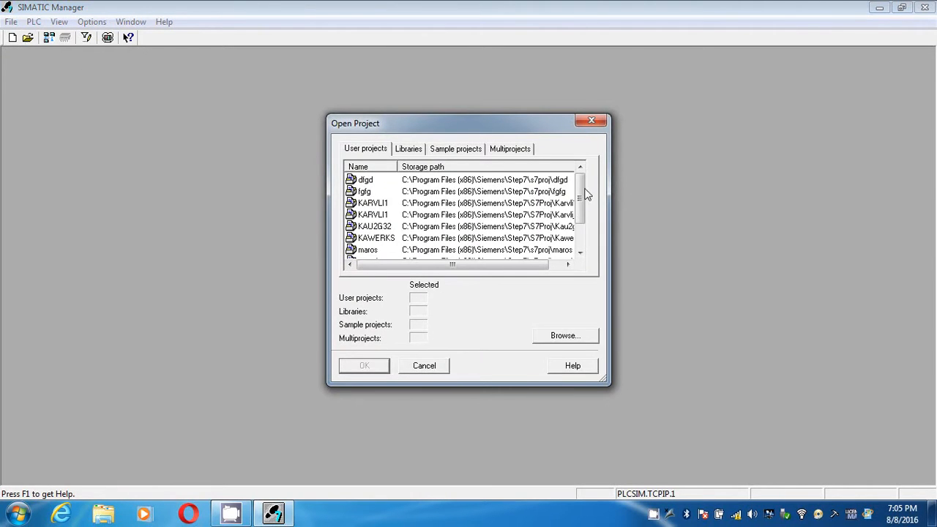
pyautogui.moveTo(584, 189); pyautogui.dragTo(580, 224)
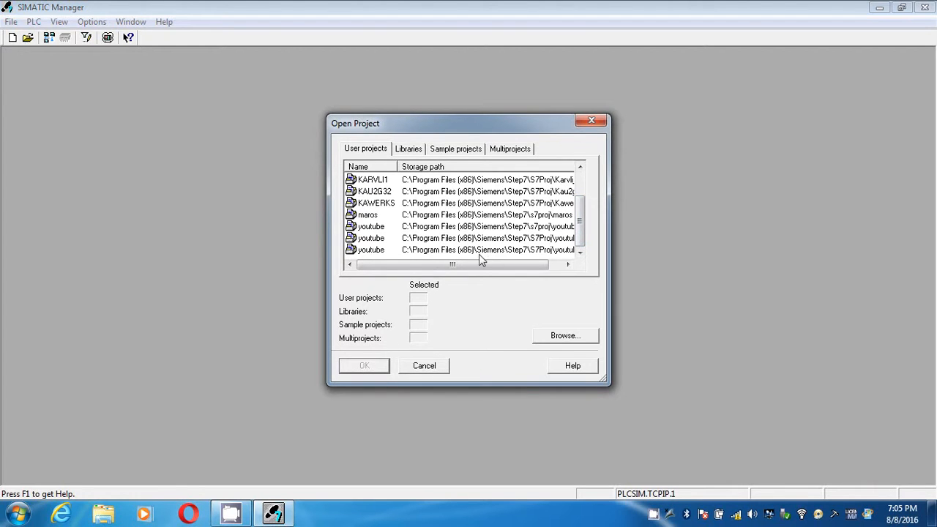
pyautogui.moveTo(483, 264); pyautogui.dragTo(516, 275)
pyautogui.click(507, 239)
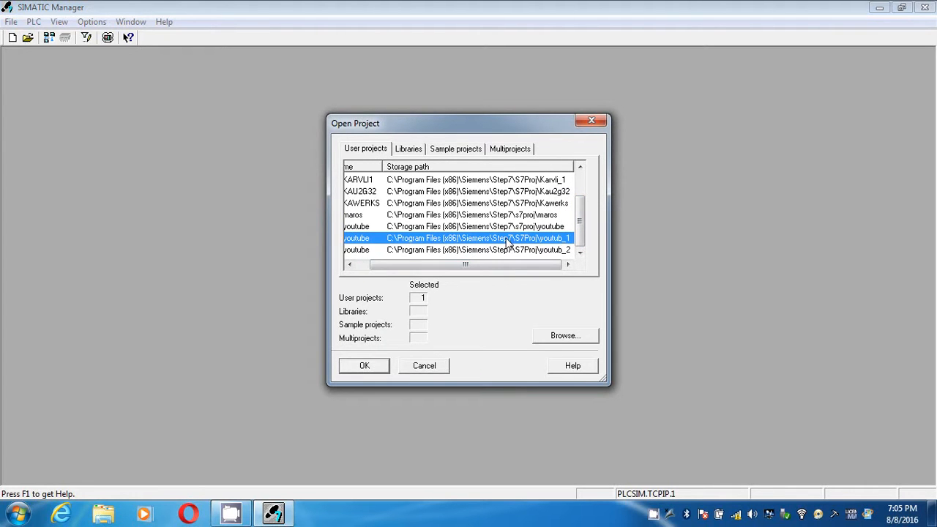
pyautogui.click(364, 366)
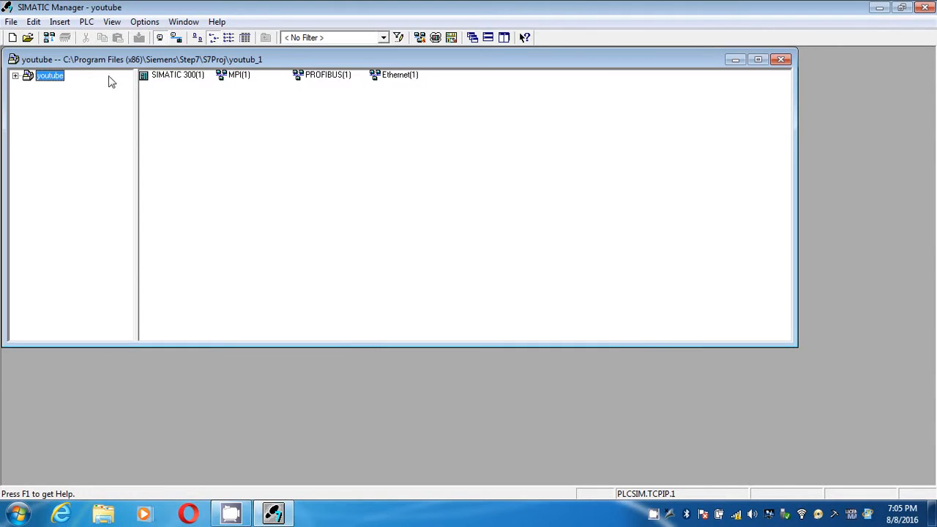
# Step: Expand the youtube project down through SIMATIC 300(1), CPU 314C-2 PN/DP and S7 Program(3), and display the contents of Blocks
pyautogui.click(15, 76)
pyautogui.click(28, 86)
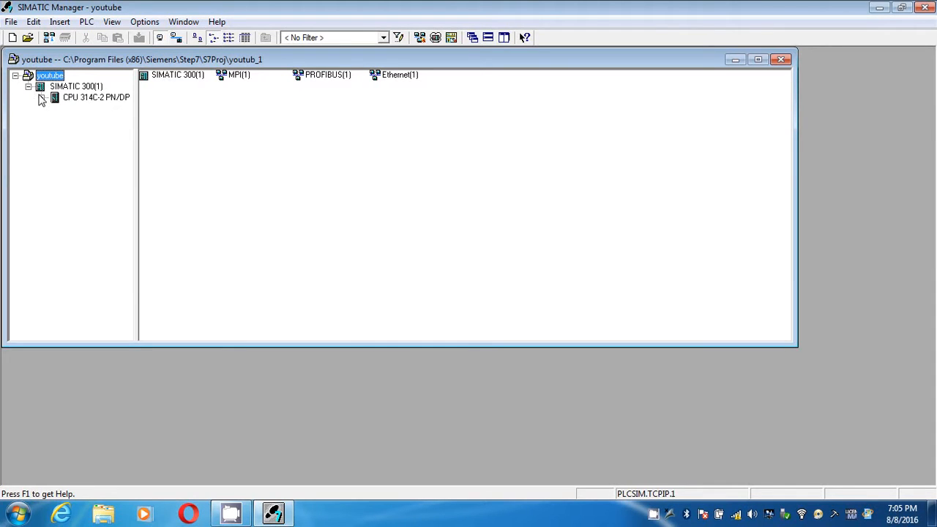
pyautogui.click(42, 98)
pyautogui.click(55, 108)
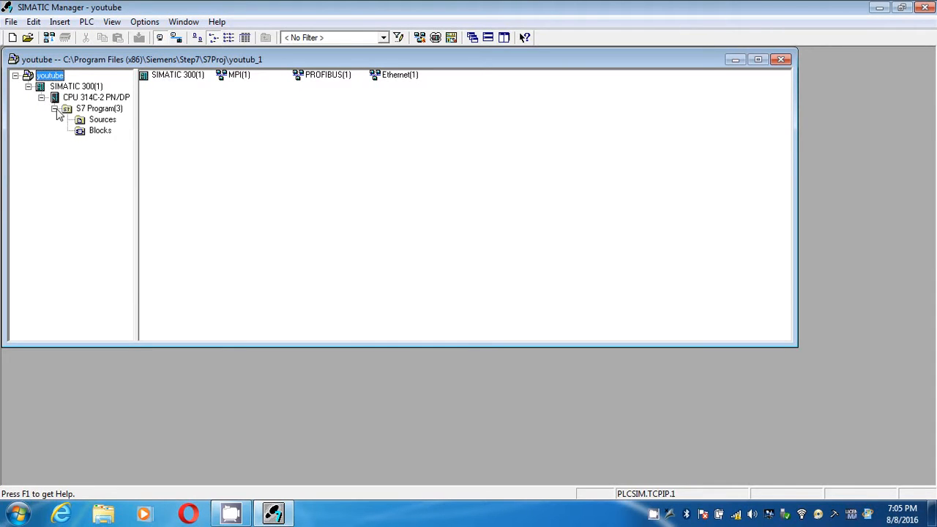
pyautogui.click(88, 132)
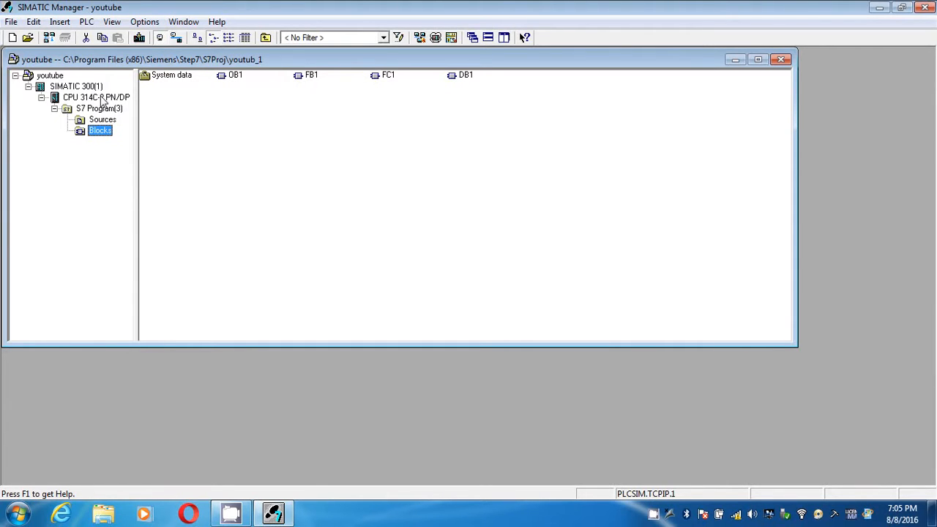
pyautogui.click(212, 114)
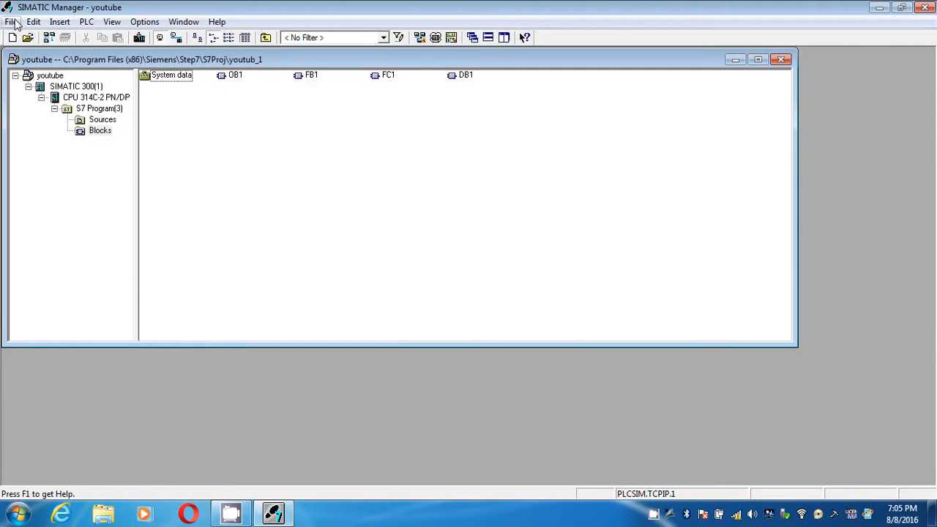
pyautogui.click(12, 22)
pyautogui.moveTo(34, 22)
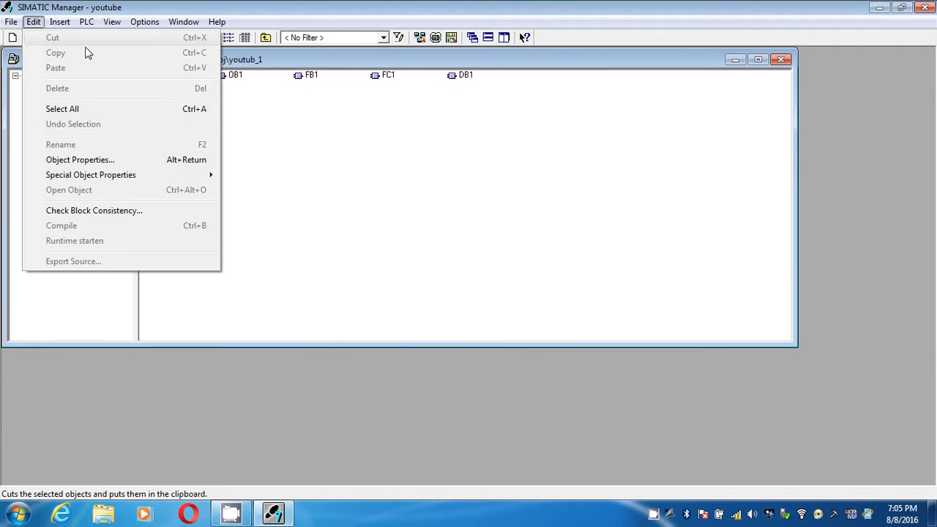
pyautogui.click(354, 167)
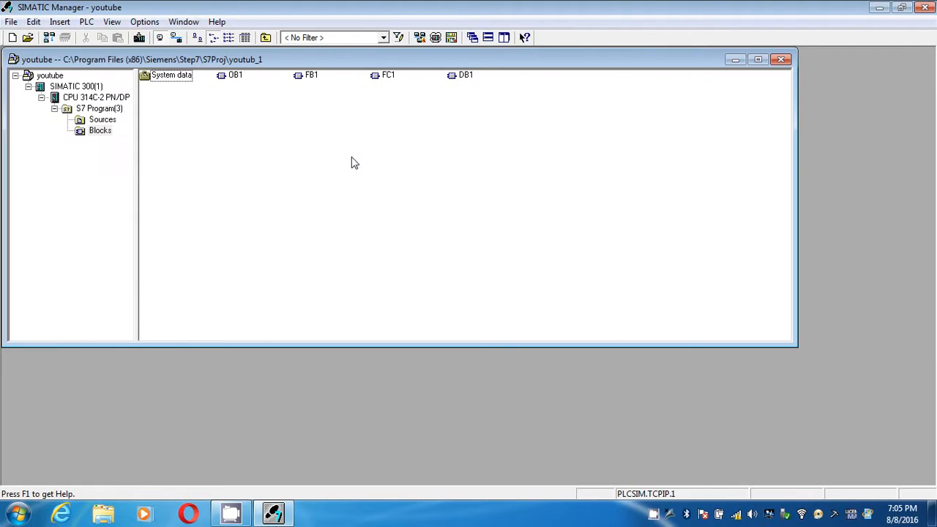
pyautogui.click(100, 131)
pyautogui.rightClick(103, 137)
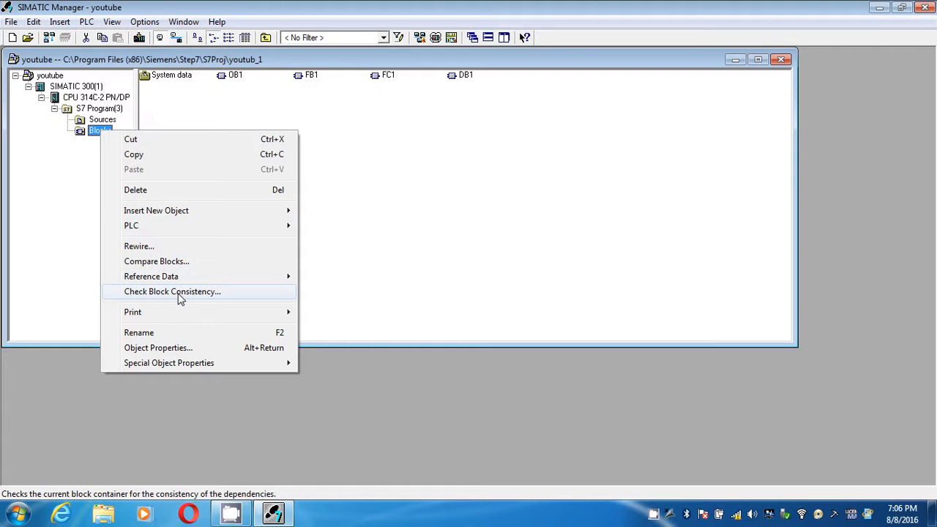
pyautogui.click(383, 253)
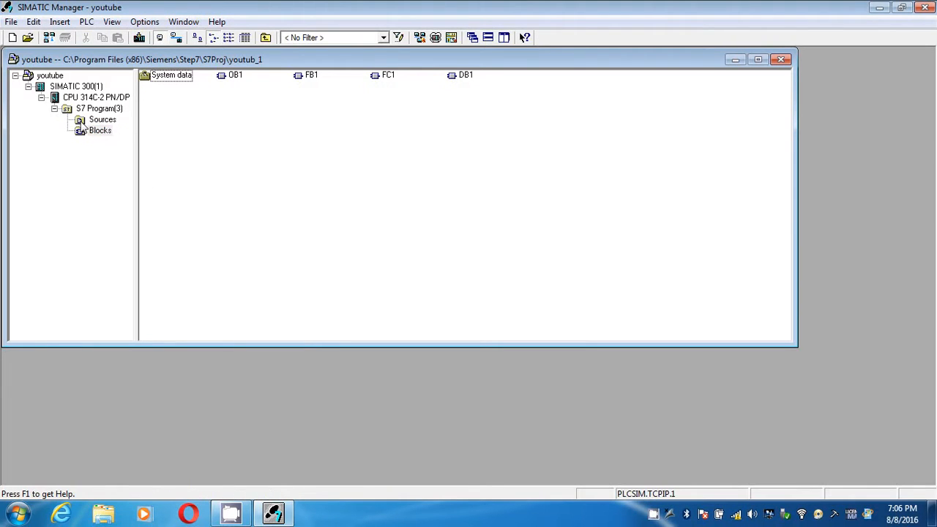
# Step: Run the block consistency check on the Blocks folder, compile all its objects, and close the check
pyautogui.click(102, 135)
pyautogui.rightClick(99, 130)
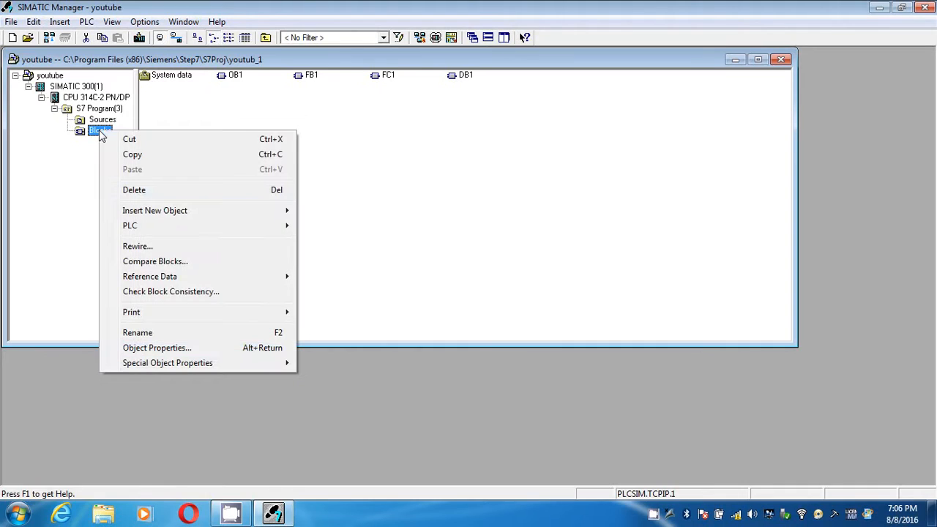
pyautogui.click(180, 293)
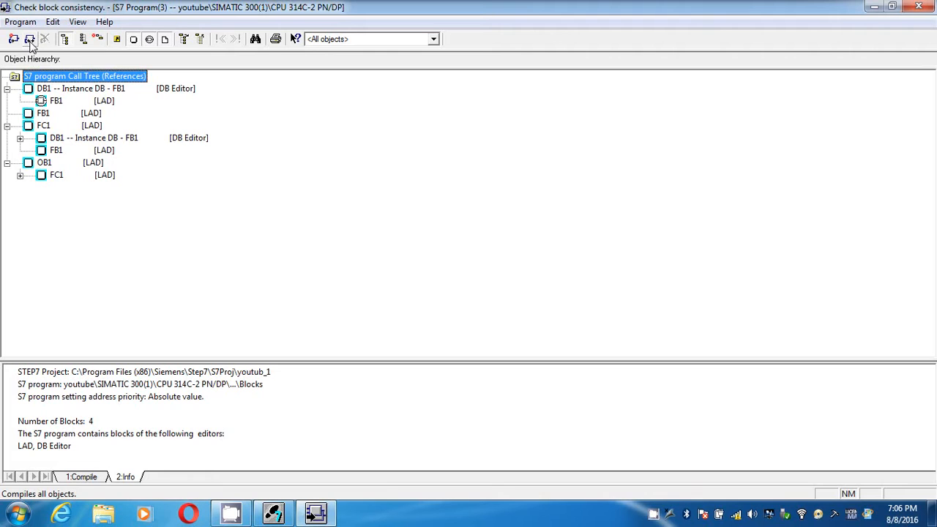
pyautogui.click(29, 40)
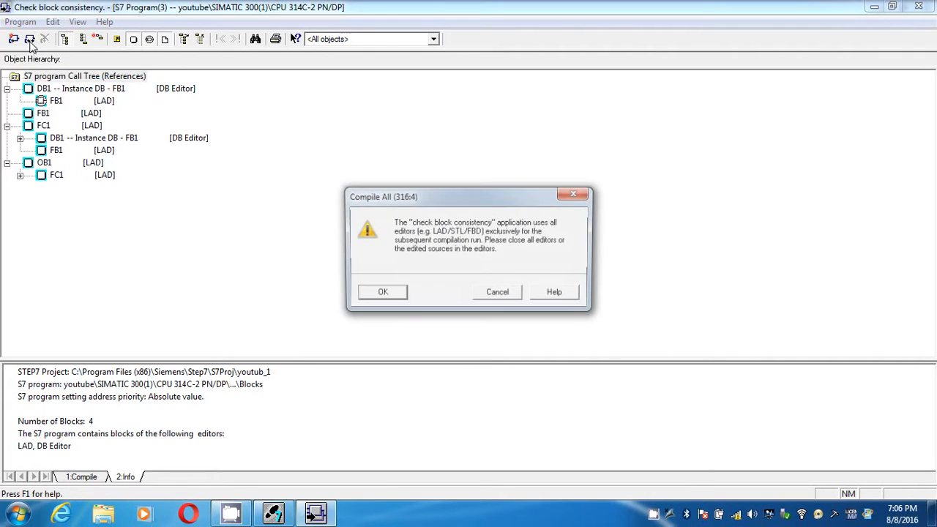
pyautogui.click(379, 294)
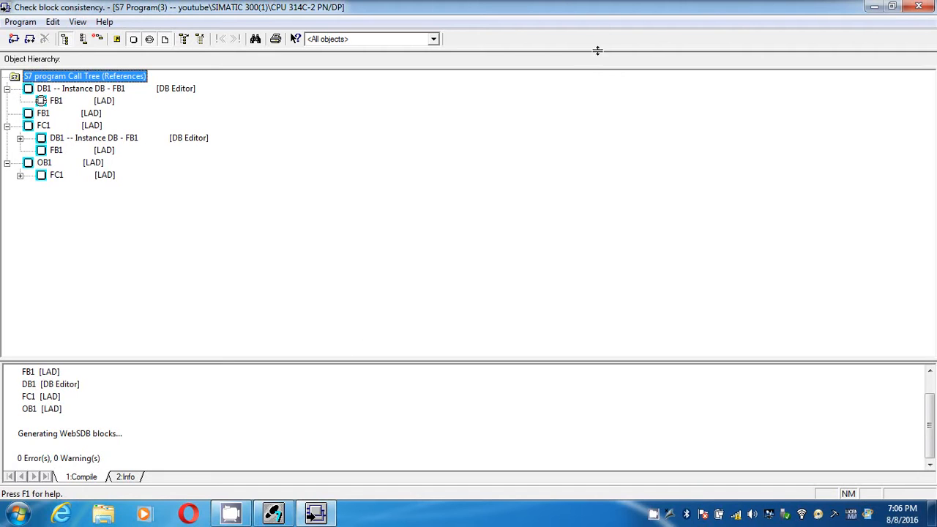
pyautogui.click(924, 9)
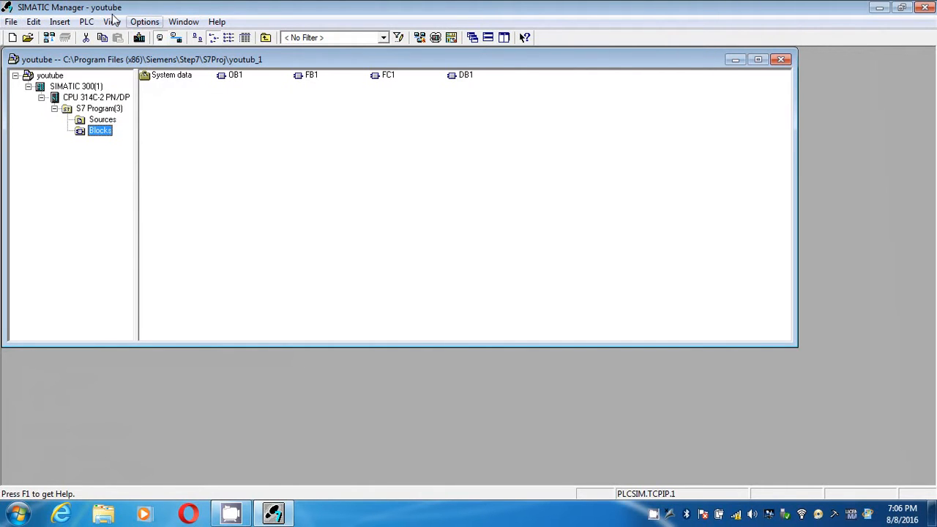
# Step: Archive the youtube project stored in youtub_1 to the Desktop as PKZip archive Youtub_1, with archiving on multiple data media set to No
pyautogui.click(11, 22)
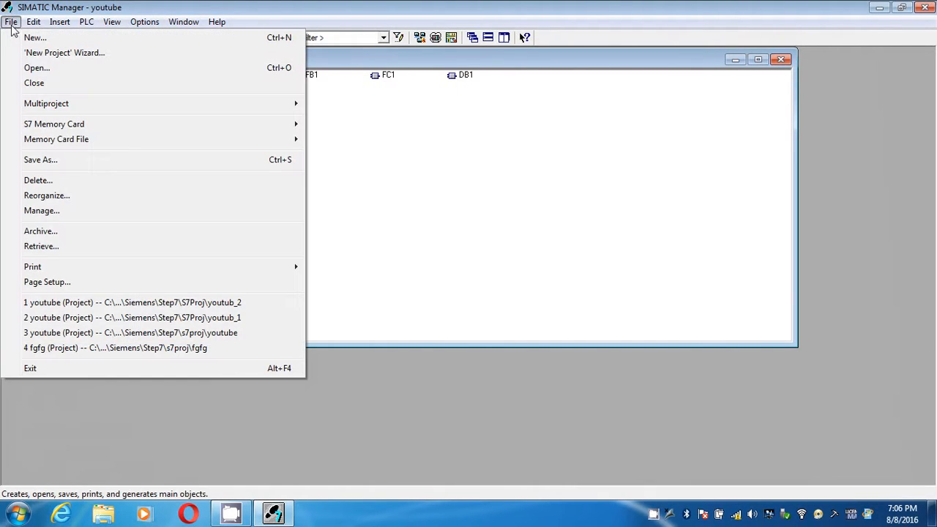
pyautogui.click(43, 231)
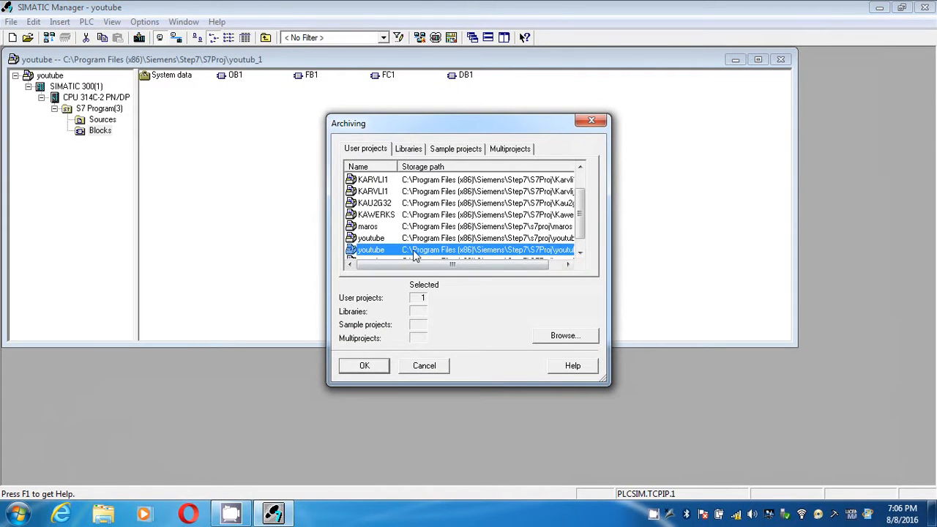
pyautogui.moveTo(401, 265)
pyautogui.mouseDown()
pyautogui.moveTo(481, 273)
pyautogui.moveTo(385, 275)
pyautogui.mouseUp()
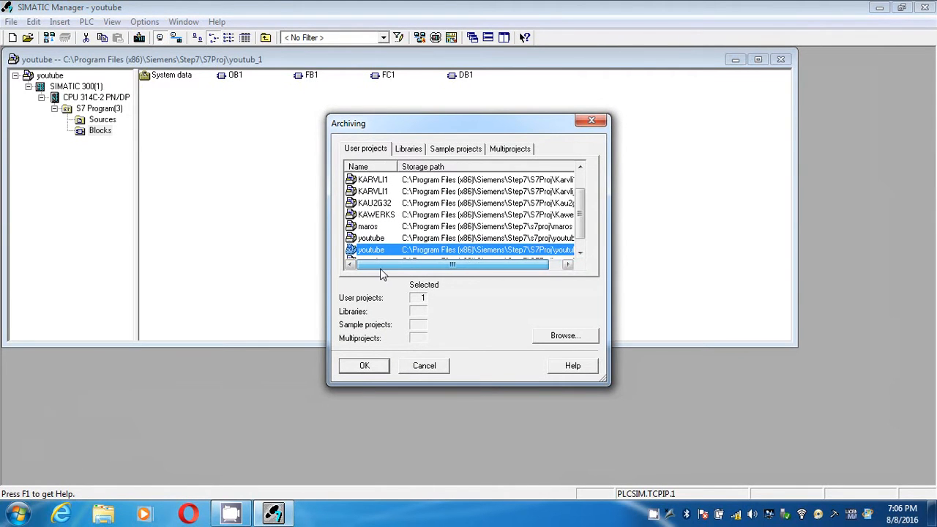
pyautogui.click(365, 367)
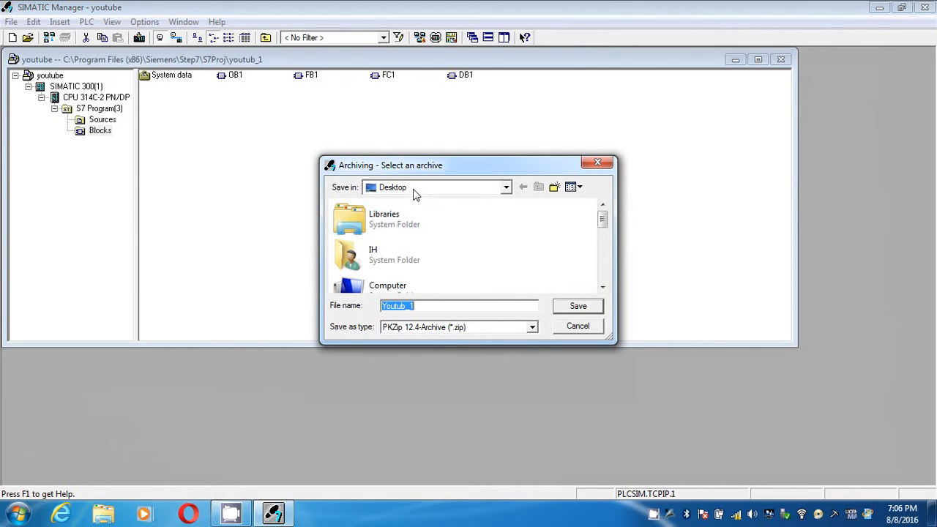
pyautogui.click(415, 188)
pyautogui.click(403, 203)
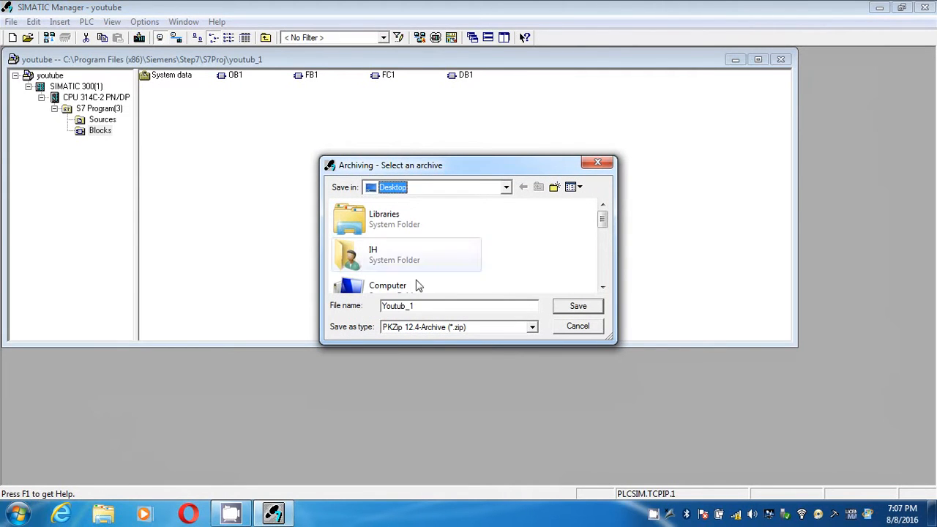
pyautogui.click(572, 312)
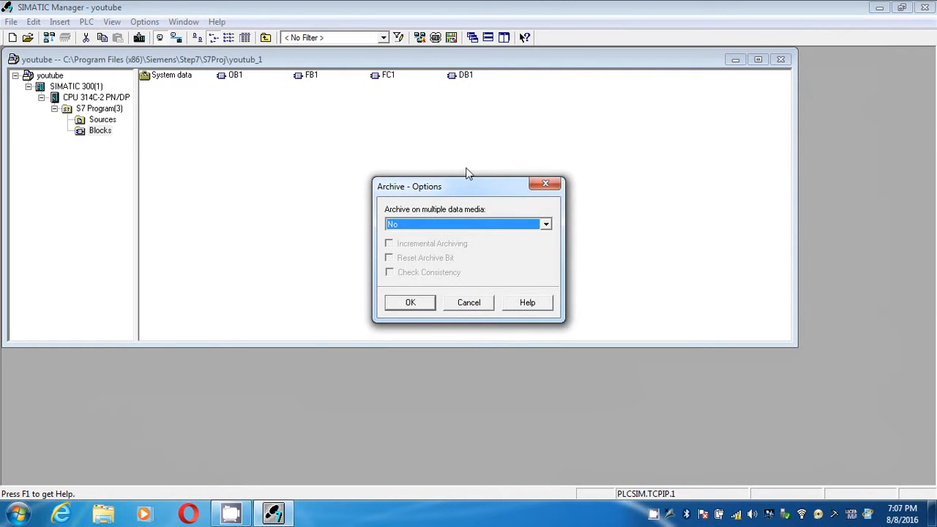
pyautogui.click(417, 224)
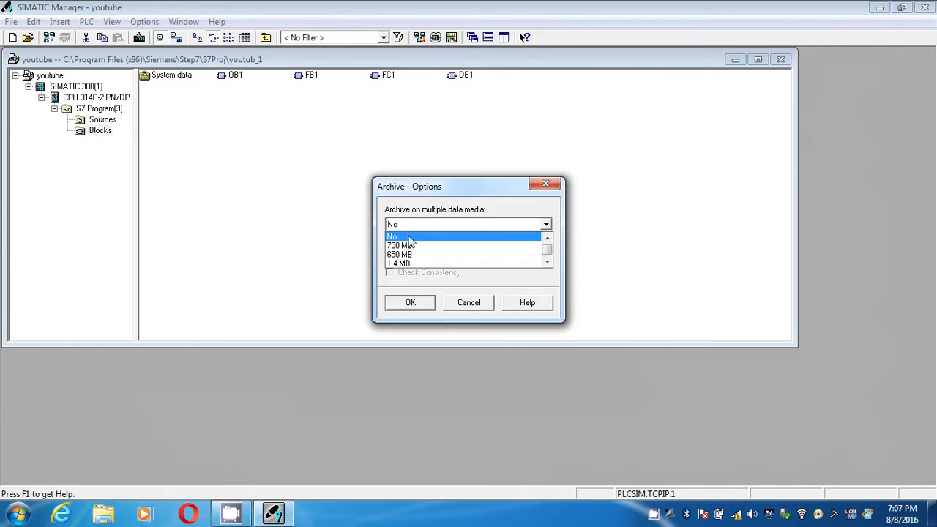
pyautogui.click(409, 237)
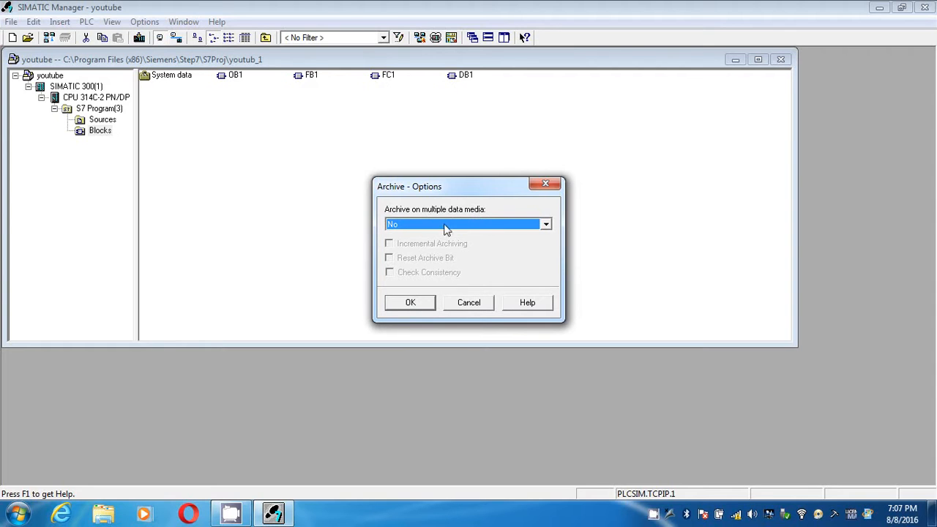
pyautogui.click(414, 303)
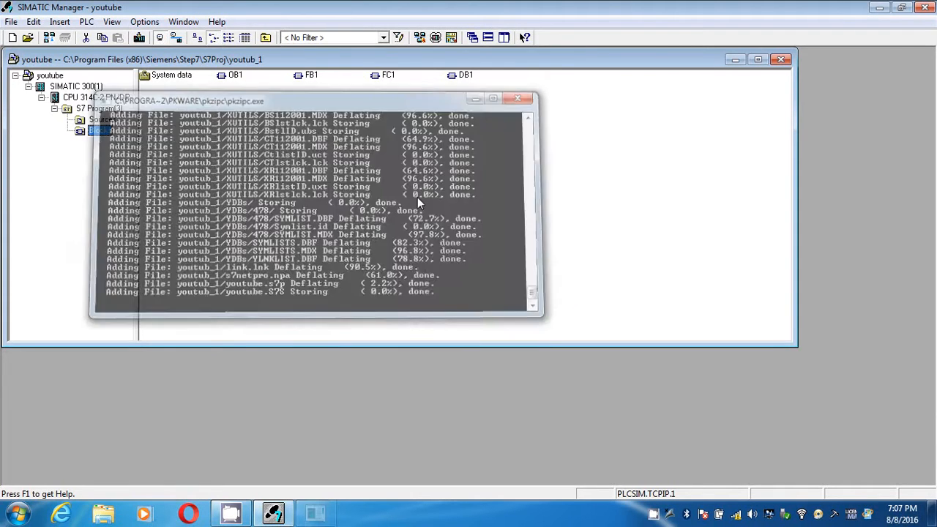
# Step: Move the Youtub_1 archive to a free spot on the Windows desktop, and close the youtube project in SIMATIC Manager
pyautogui.click(880, 9)
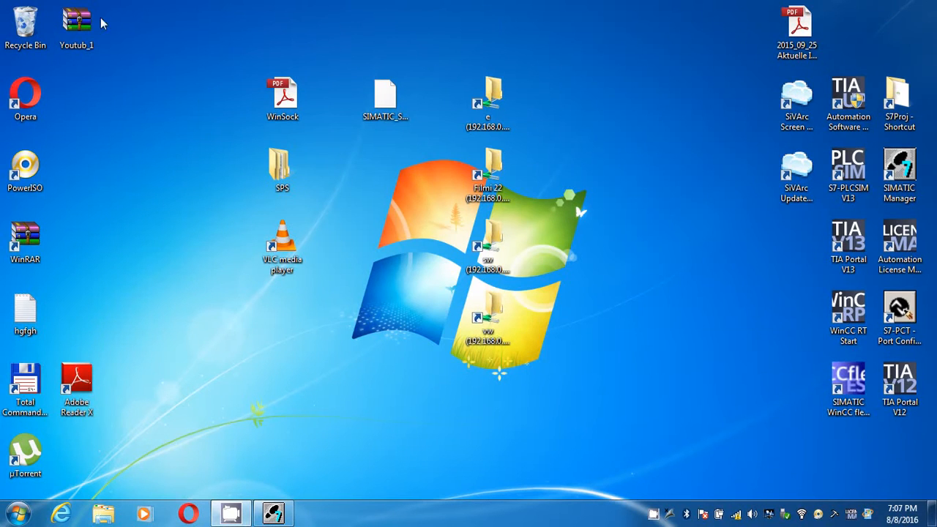
pyautogui.moveTo(79, 29); pyautogui.dragTo(119, 89)
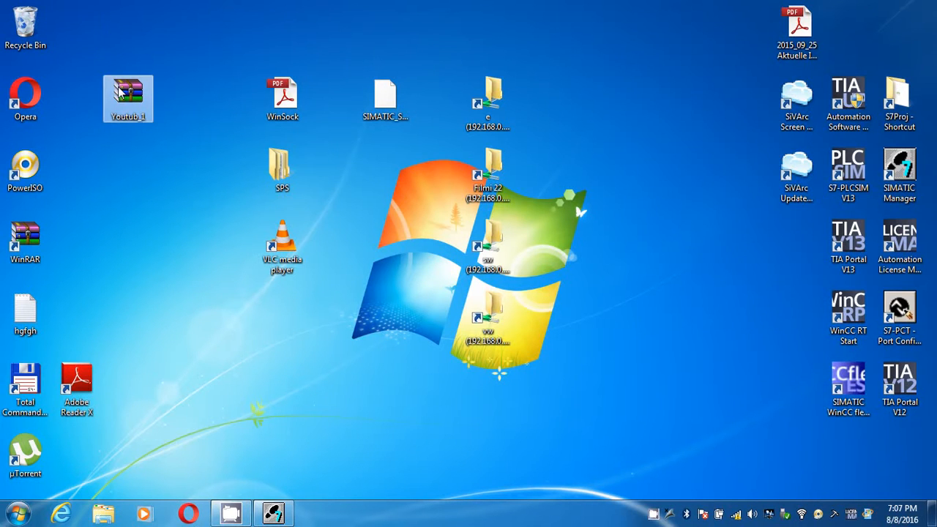
pyautogui.click(282, 514)
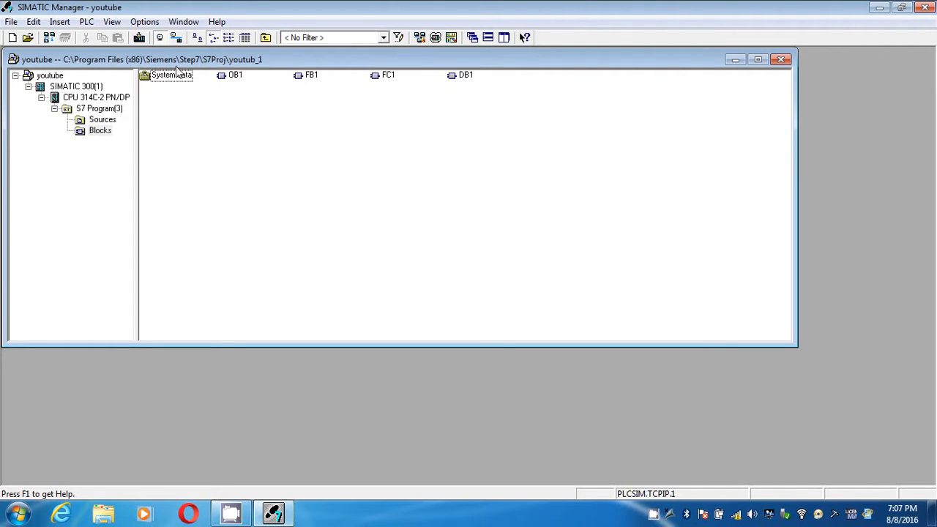
pyautogui.click(780, 60)
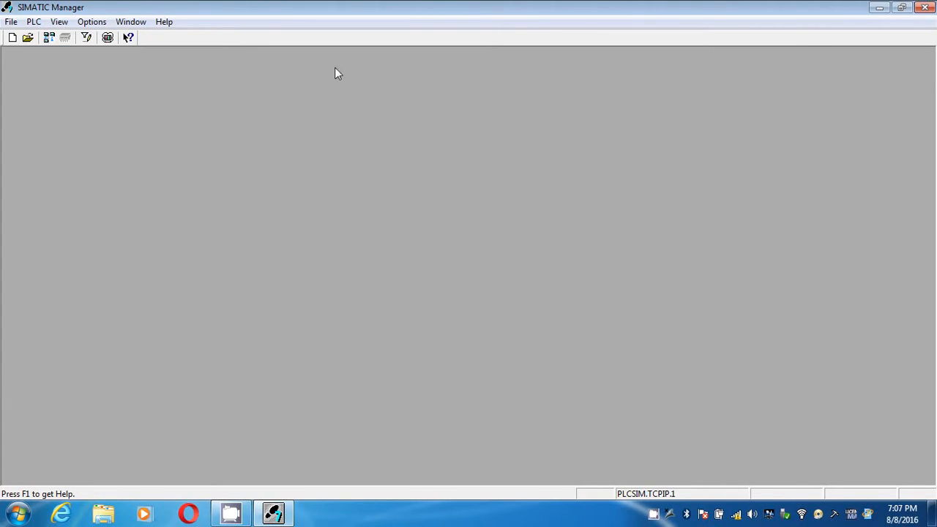
pyautogui.click(12, 22)
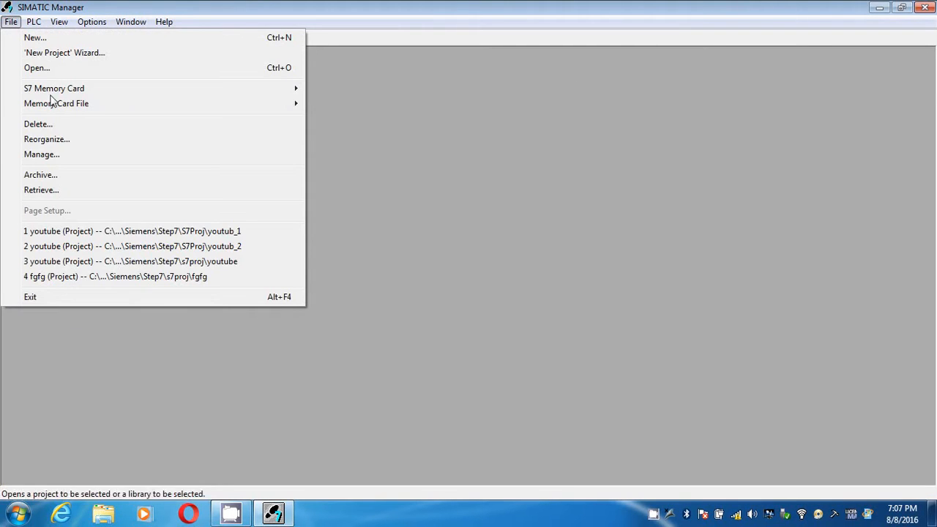
pyautogui.click(402, 196)
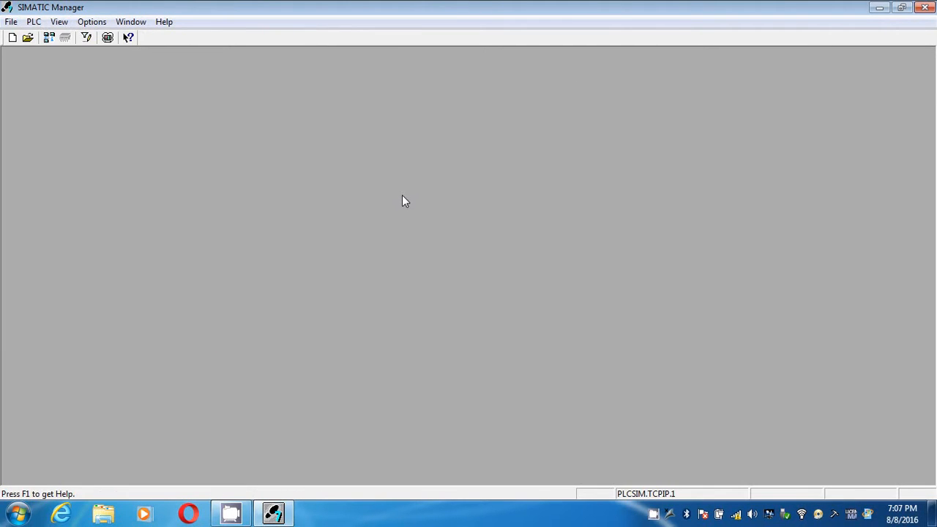
pyautogui.click(12, 22)
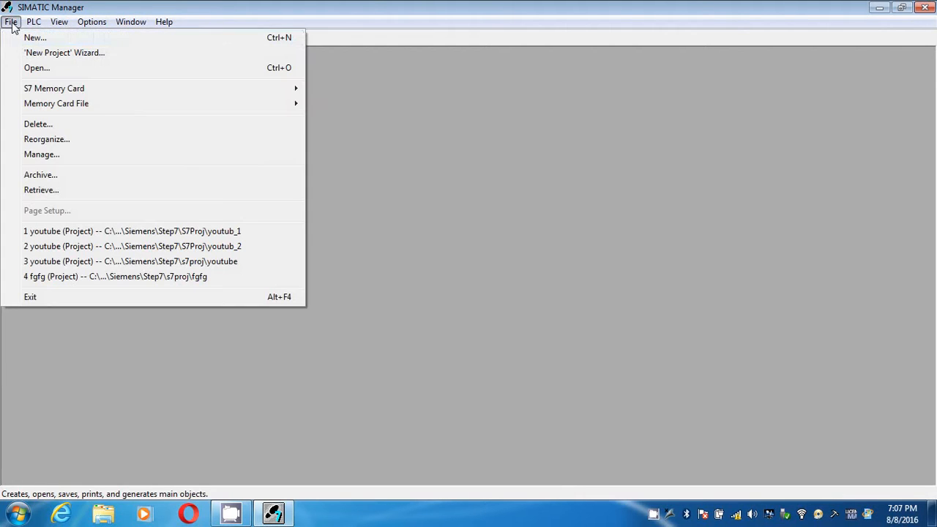
pyautogui.click(57, 192)
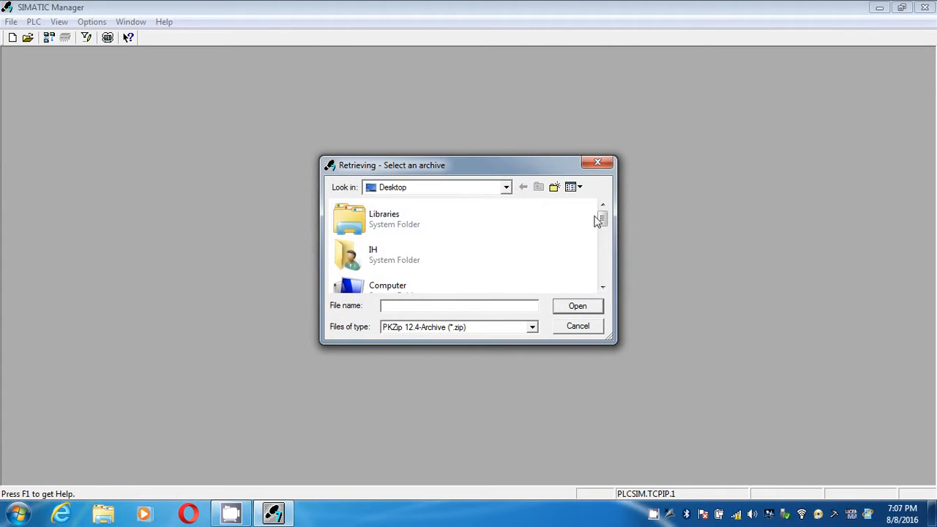
pyautogui.moveTo(599, 219); pyautogui.dragTo(602, 272)
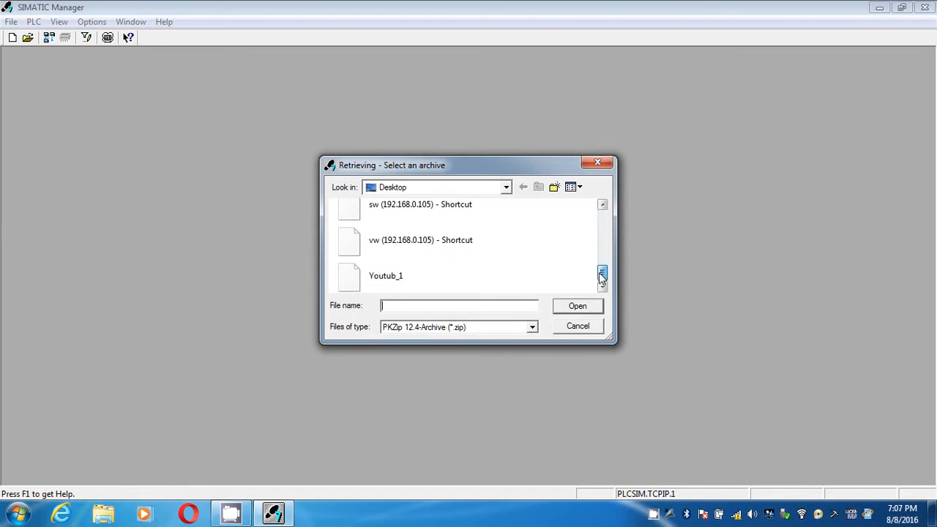
pyautogui.click(405, 283)
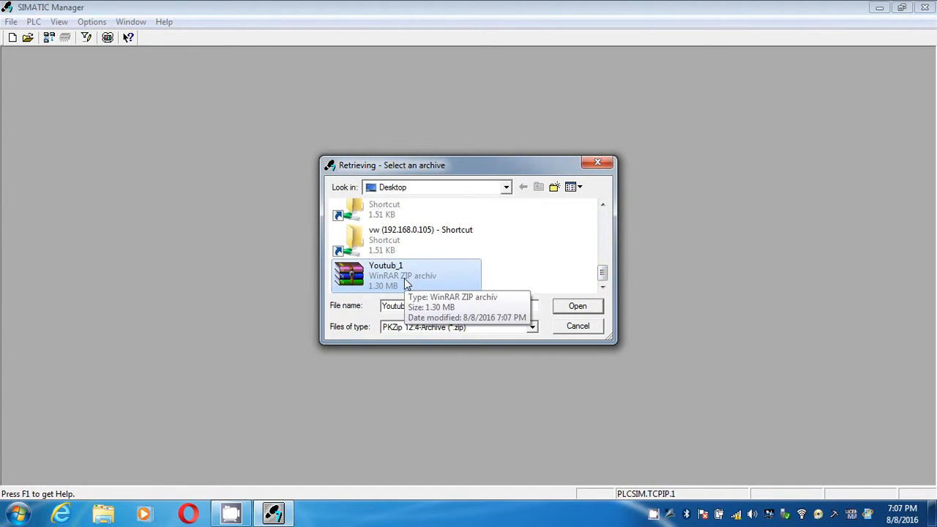
pyautogui.click(596, 162)
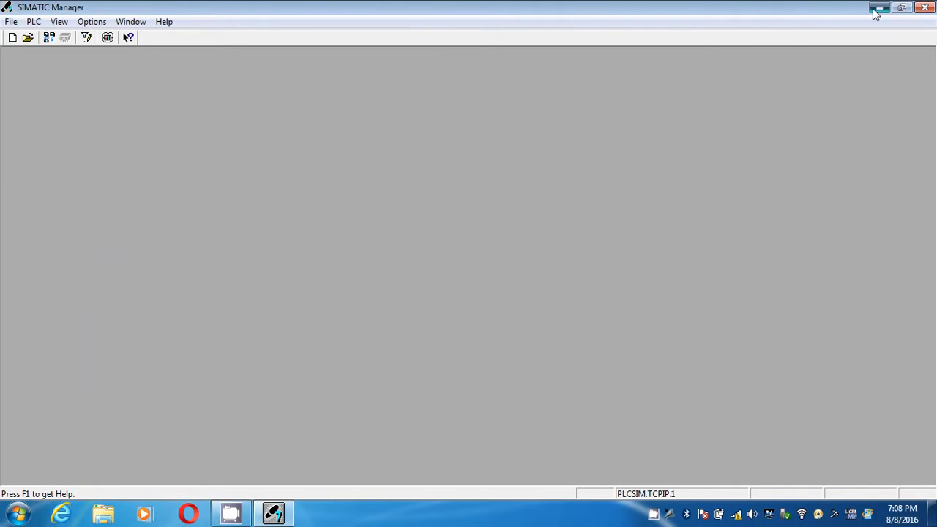
# Step: Minimize SIMATIC Manager and inspect the file properties of the Youtub_1 archive on the Windows desktop
pyautogui.click(877, 9)
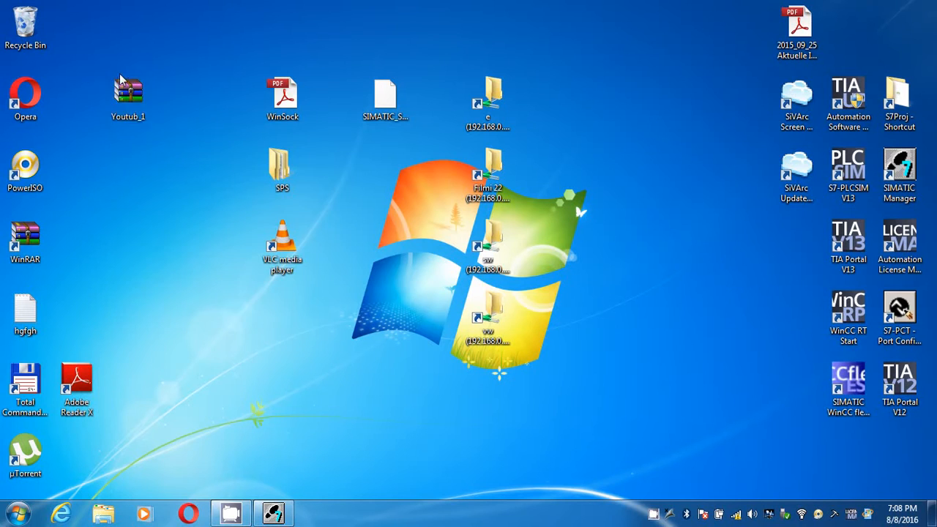
pyautogui.rightClick(118, 98)
pyautogui.click(159, 364)
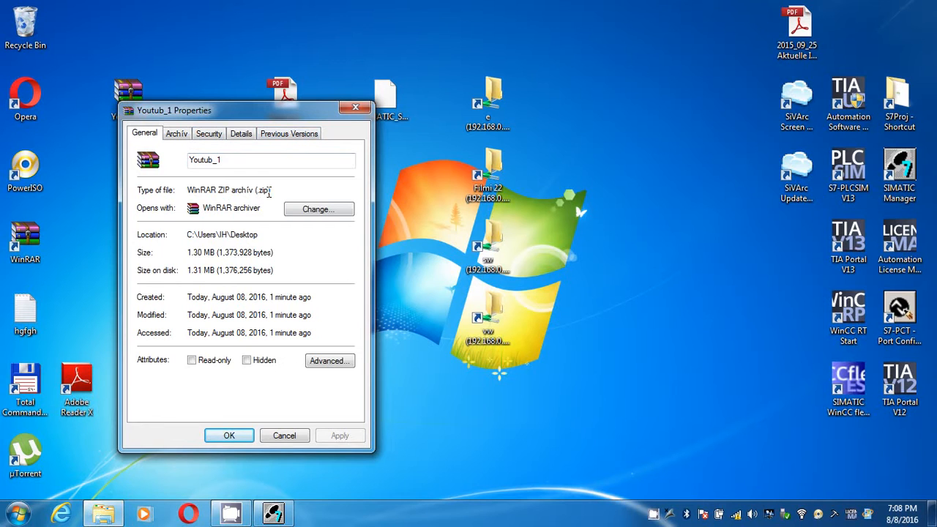
pyautogui.click(356, 108)
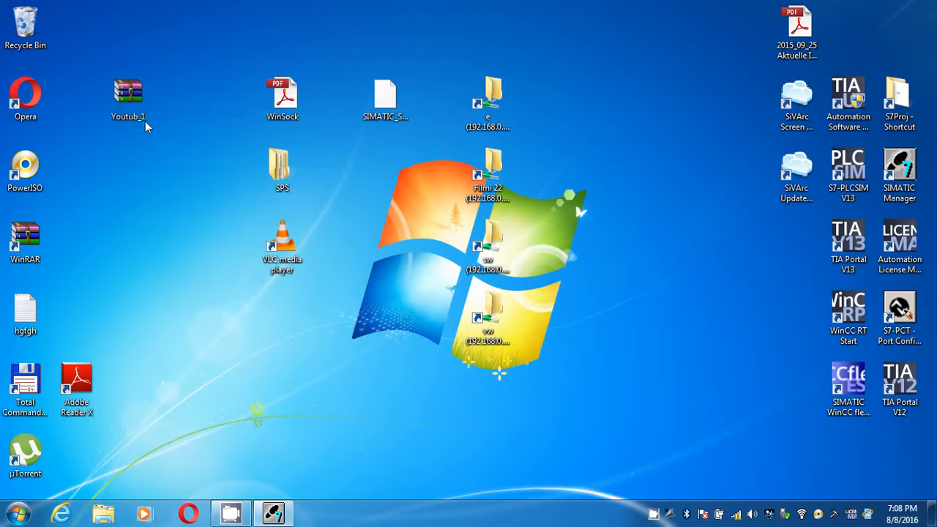
# Step: Open the Youtub_1 archive in WinRAR, examine its youtub_1 folder and the Global subfolder, and close the archive
pyautogui.doubleClick(129, 114)
pyautogui.doubleClick(120, 133)
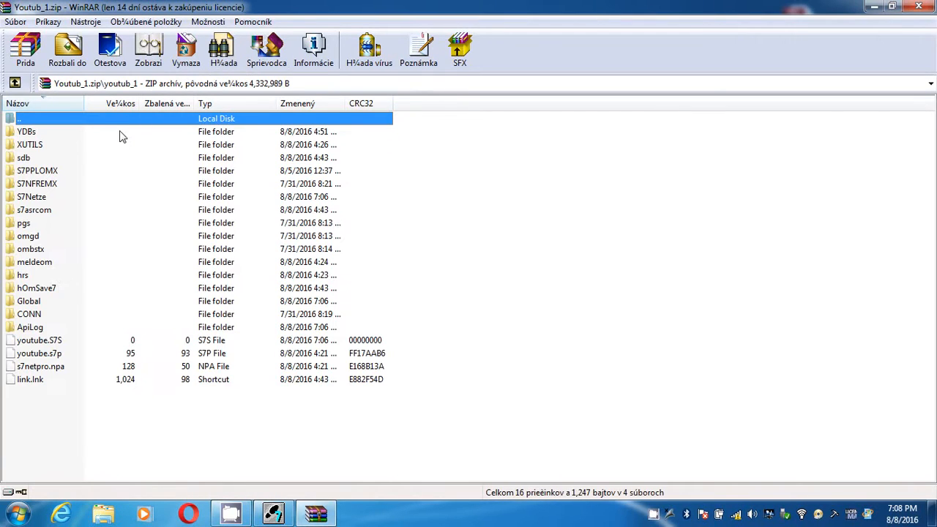
pyautogui.doubleClick(113, 120)
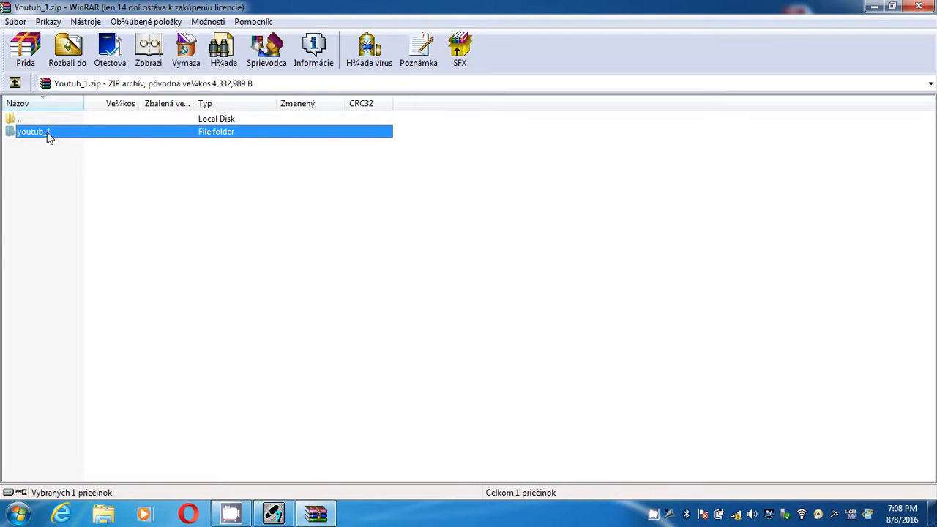
pyautogui.doubleClick(47, 135)
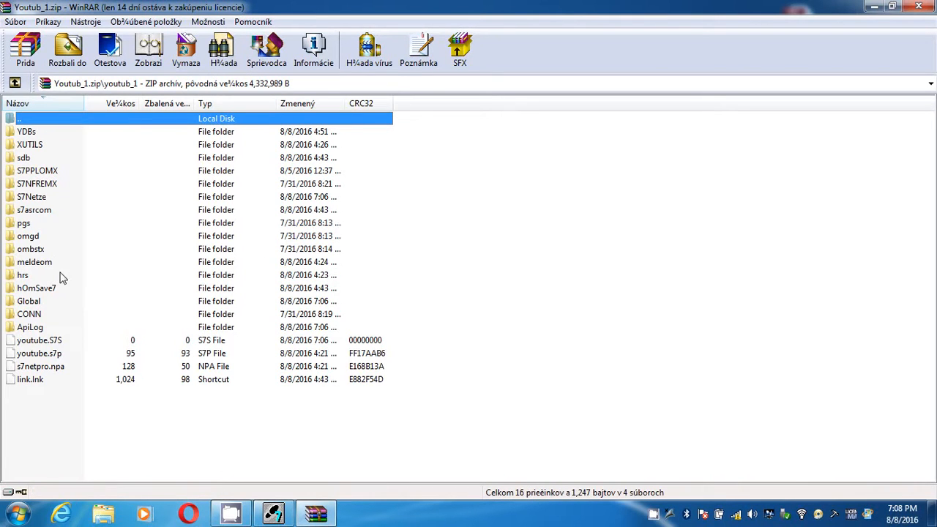
pyautogui.doubleClick(31, 303)
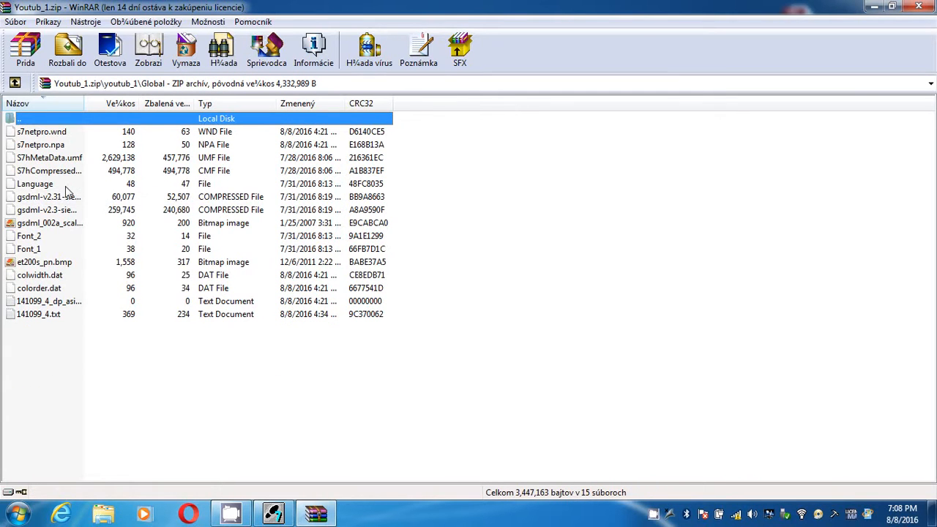
pyautogui.click(65, 187)
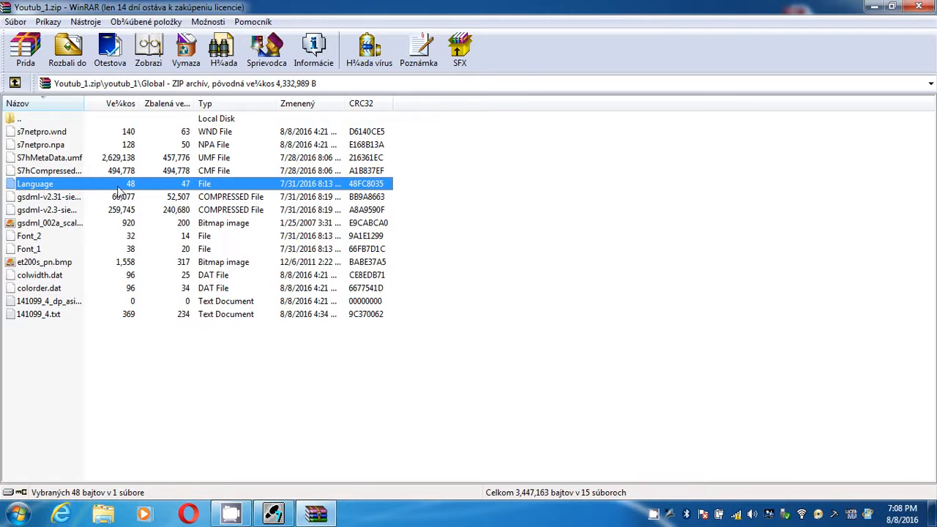
pyautogui.click(919, 7)
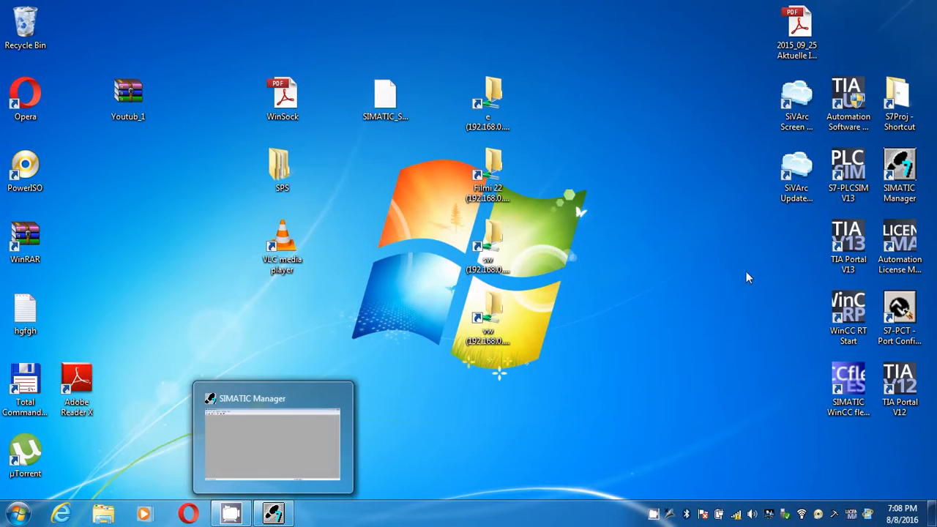
pyautogui.moveTo(429, 44)
pyautogui.mouseDown()
pyautogui.moveTo(513, 181)
pyautogui.moveTo(596, 394)
pyautogui.moveTo(419, 44)
pyautogui.mouseUp()
pyautogui.click(568, 366)
pyautogui.click(405, 95)
pyautogui.click(400, 232)
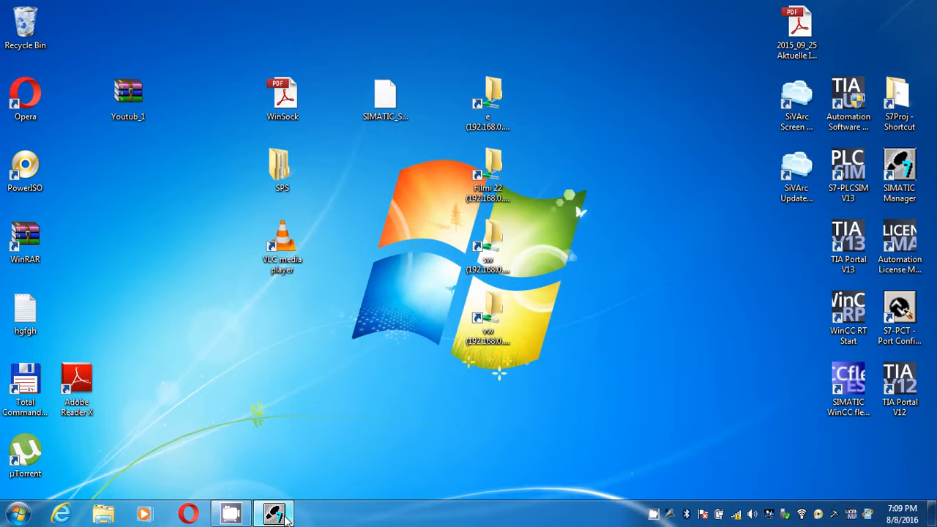
# Step: Switch back to SIMATIC Manager and start retrieving a project from the Youtub_1 archive on the Desktop
pyautogui.click(274, 513)
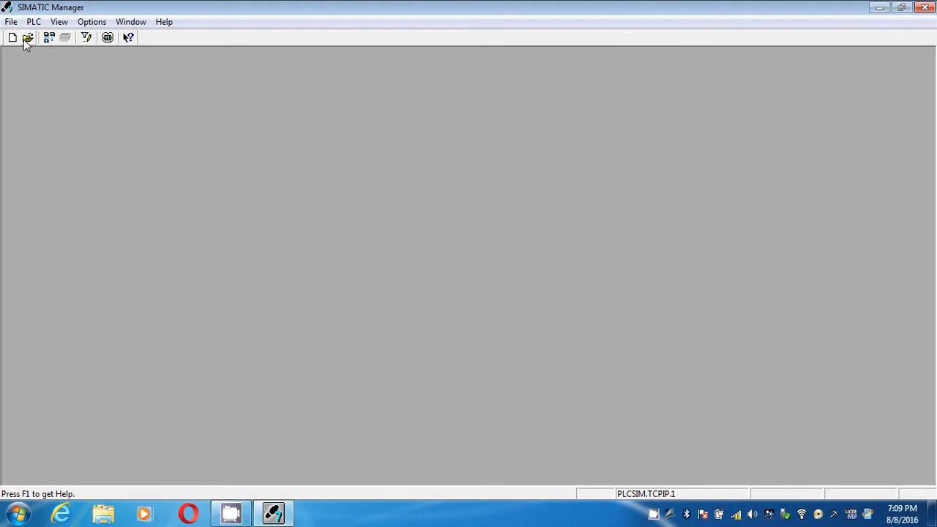
pyautogui.click(10, 22)
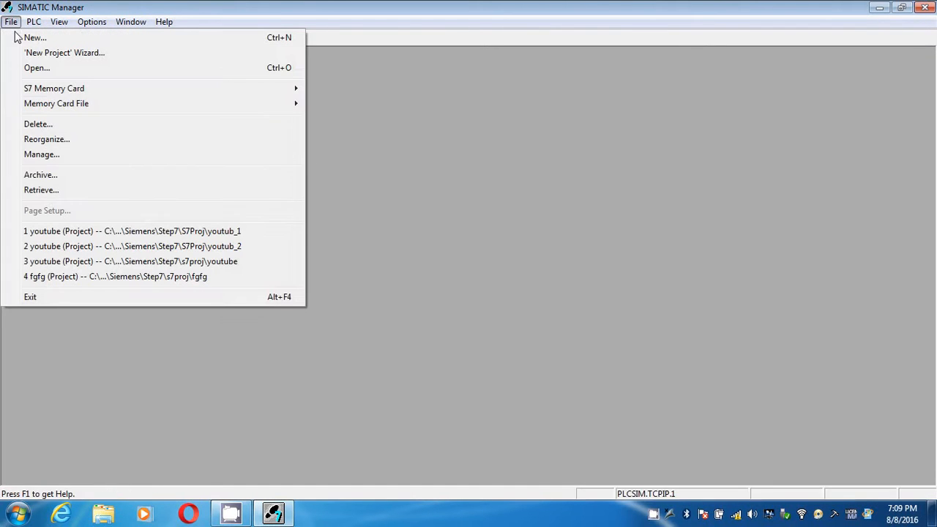
pyautogui.click(36, 192)
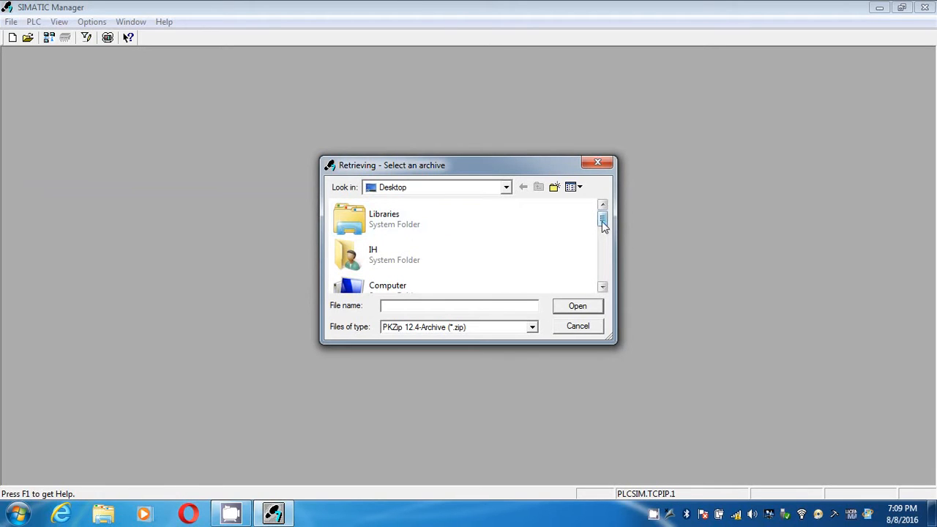
pyautogui.moveTo(603, 225); pyautogui.dragTo(603, 272)
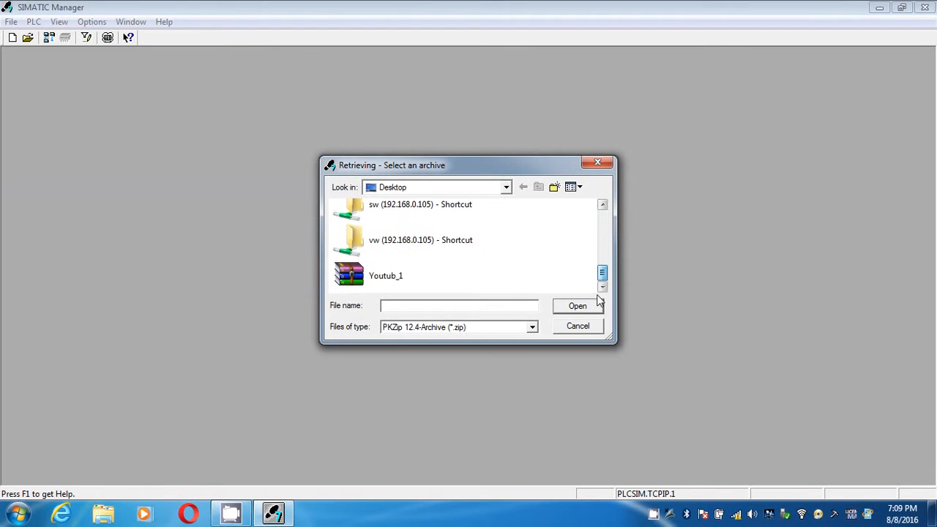
pyautogui.doubleClick(416, 284)
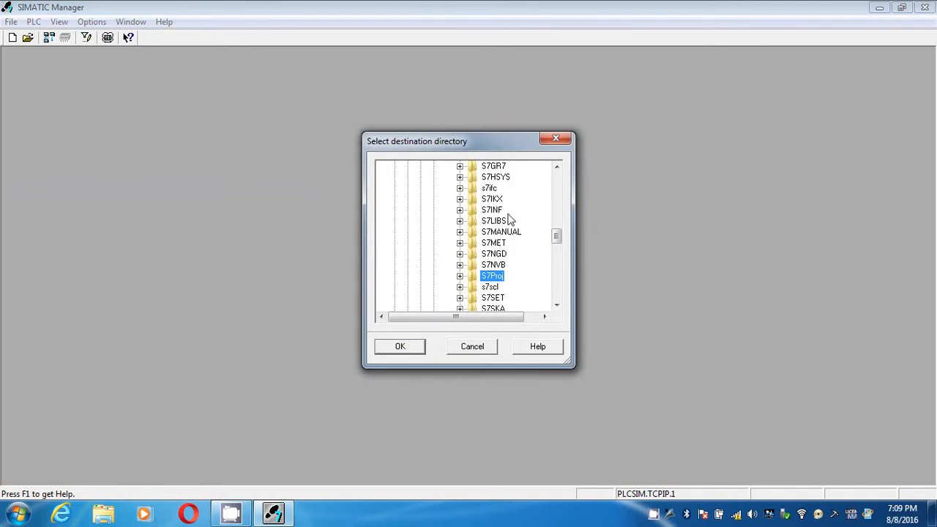
# Step: Retrieve the archive into the S7Proj directory, replacing the existing youtub_1 directory, and open the retrieved youtube project
pyautogui.moveTo(557, 236)
pyautogui.mouseDown()
pyautogui.moveTo(560, 217)
pyautogui.moveTo(555, 244)
pyautogui.mouseUp()
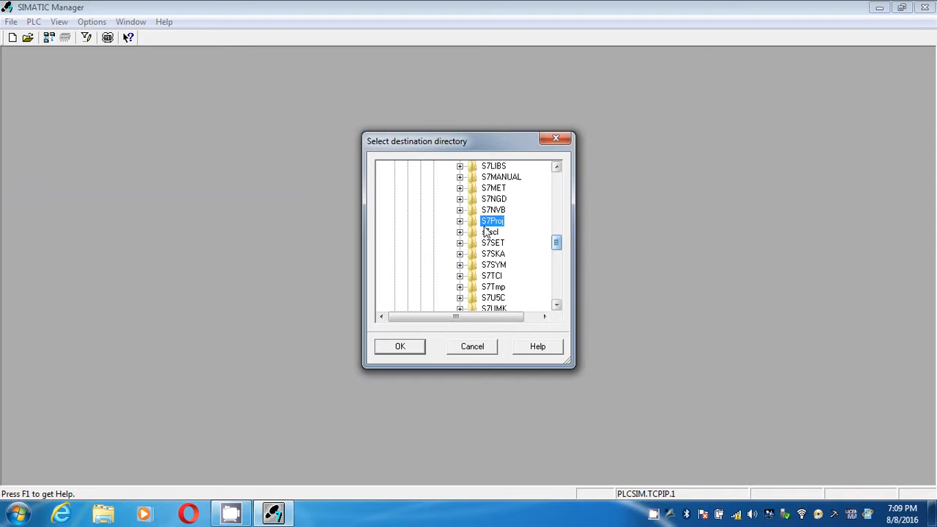
pyautogui.click(460, 222)
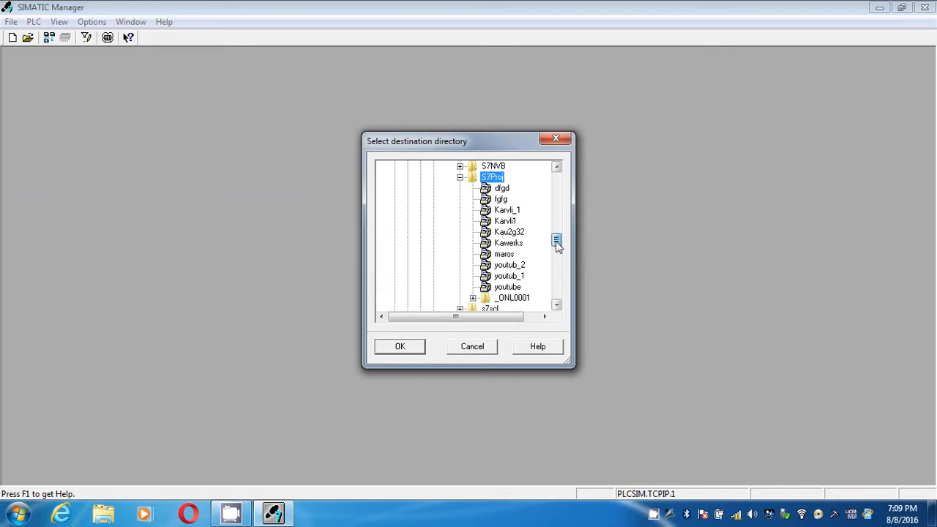
pyautogui.click(399, 347)
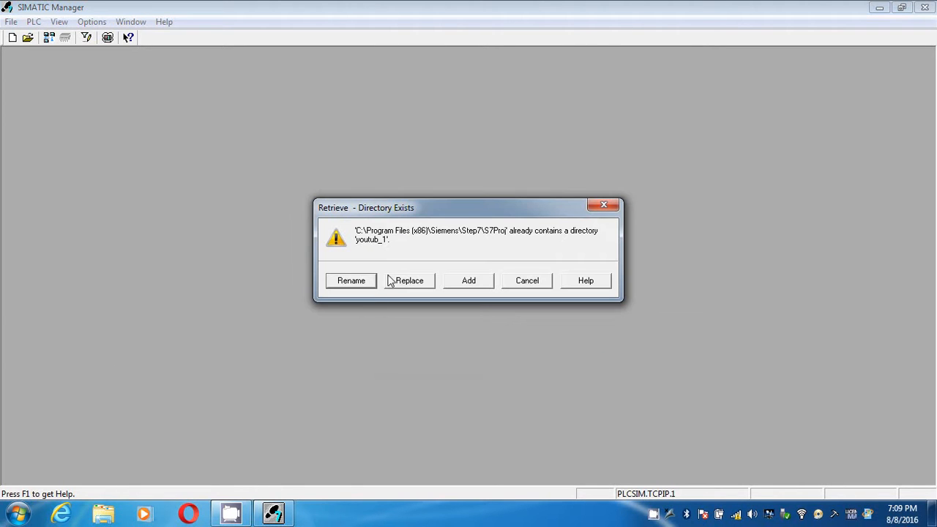
pyautogui.click(408, 283)
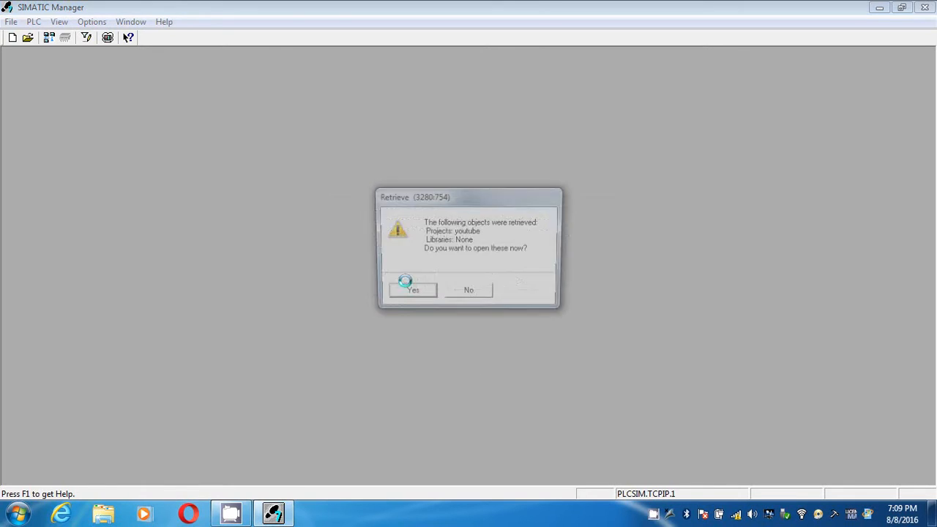
pyautogui.click(408, 295)
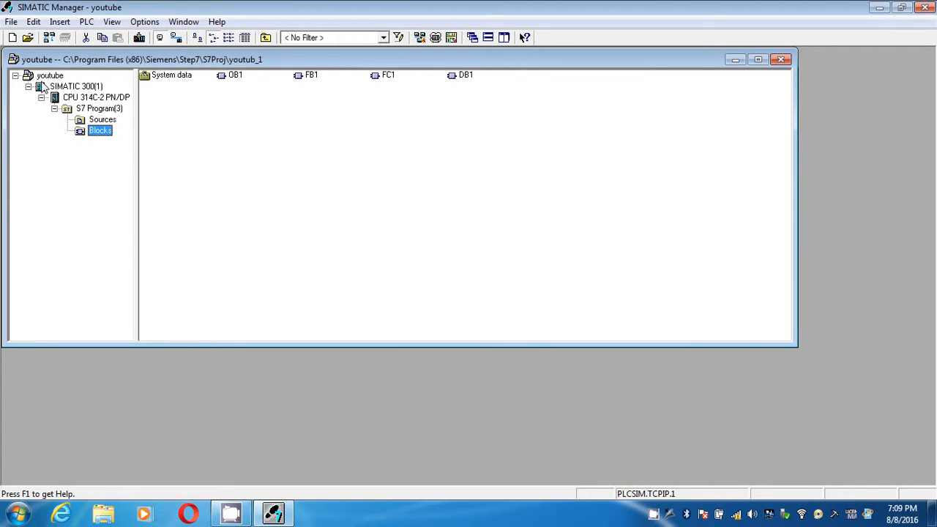
# Step: Display the contents of the Blocks folder and of the SIMATIC 300(1) station in the retrieved project
pyautogui.click(95, 131)
pyautogui.click(303, 120)
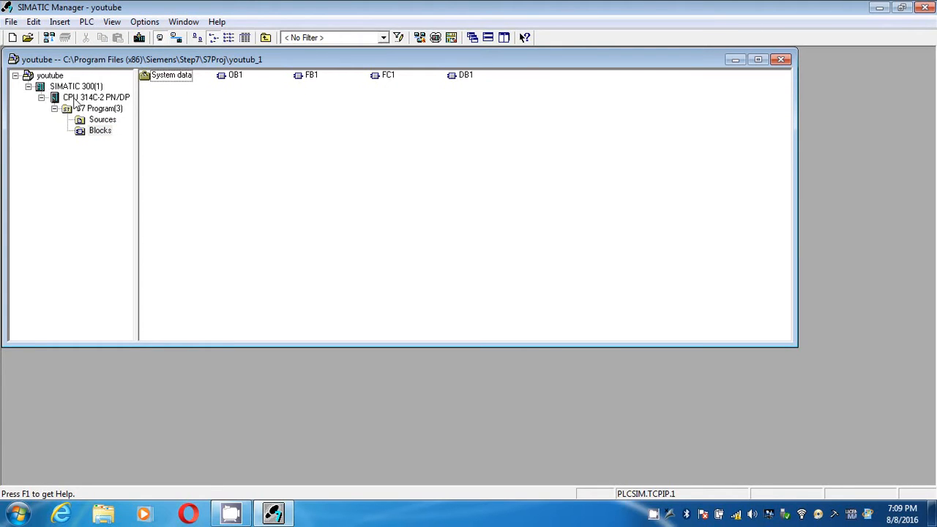
pyautogui.click(71, 88)
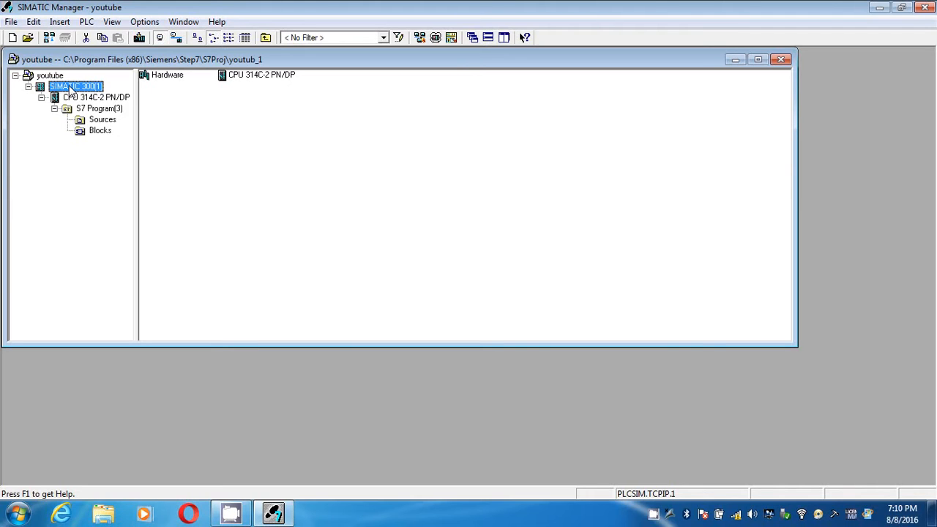
pyautogui.click(215, 130)
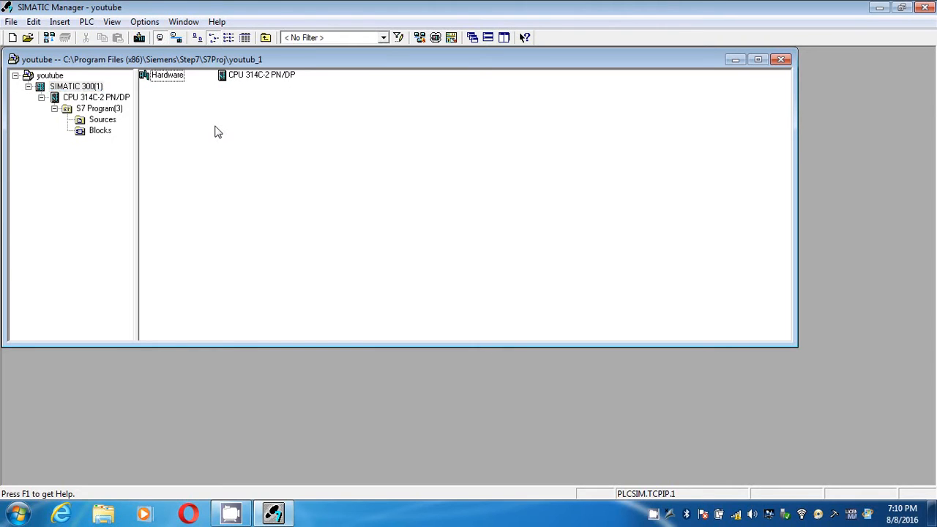
# Step: With the SIMATIC 300(1) station selected, start the S7-PLCSIM simulation and set its CPU to RUN-P
pyautogui.click(97, 87)
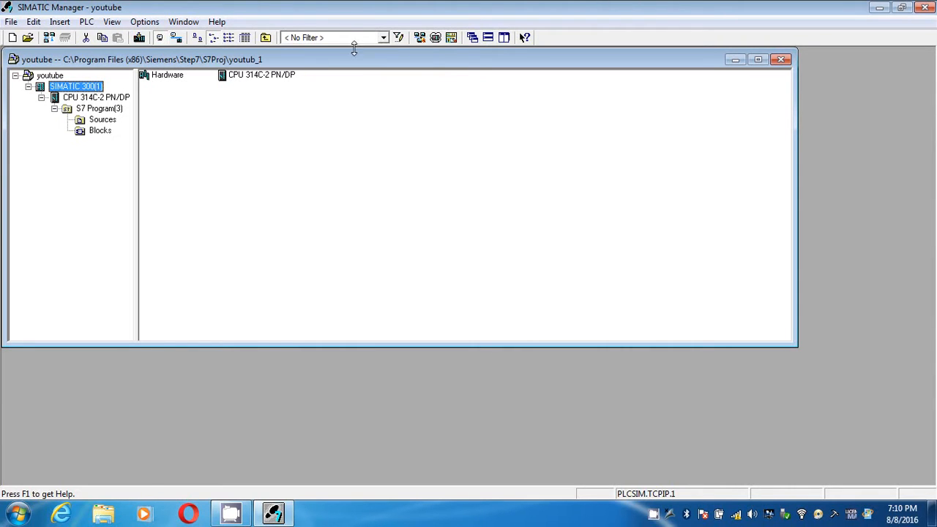
pyautogui.click(435, 38)
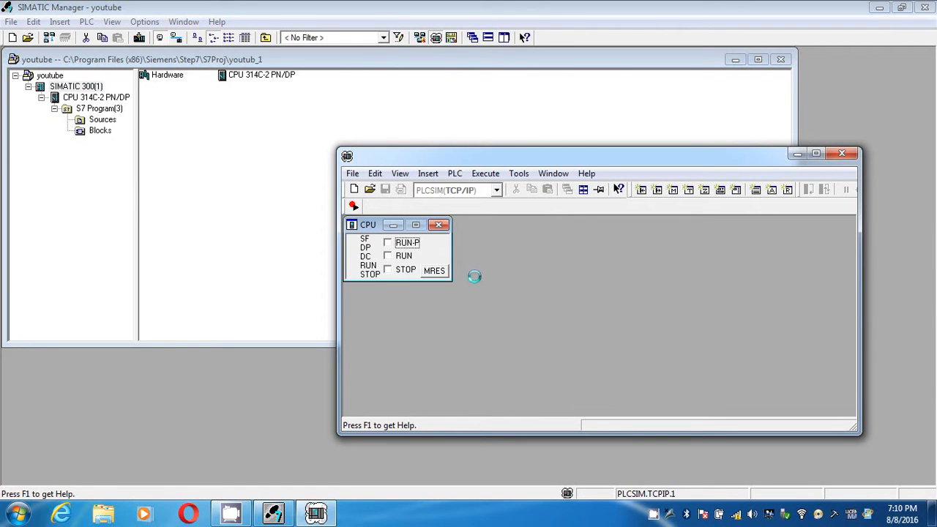
pyautogui.click(387, 243)
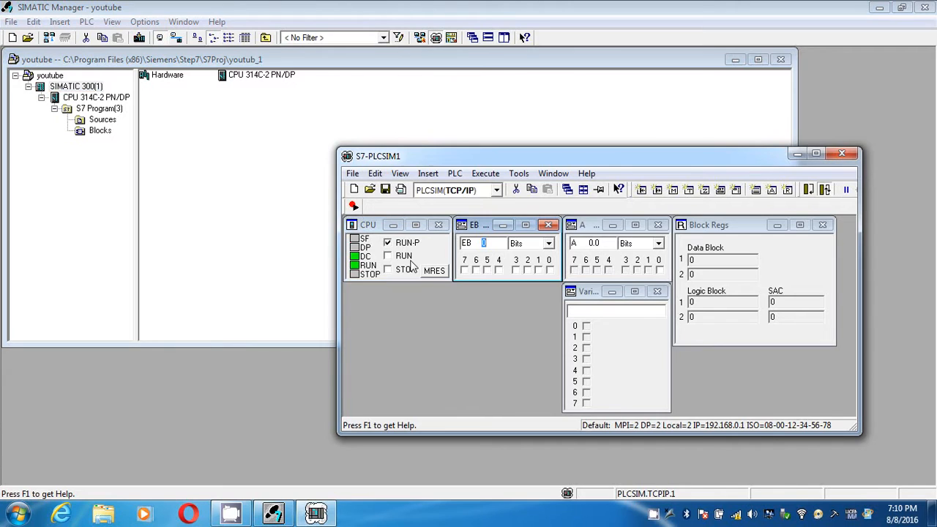
# Step: Compare the Blocks folder offline against the online PLC blocks using the code comparison, and close the comparison
pyautogui.click(238, 193)
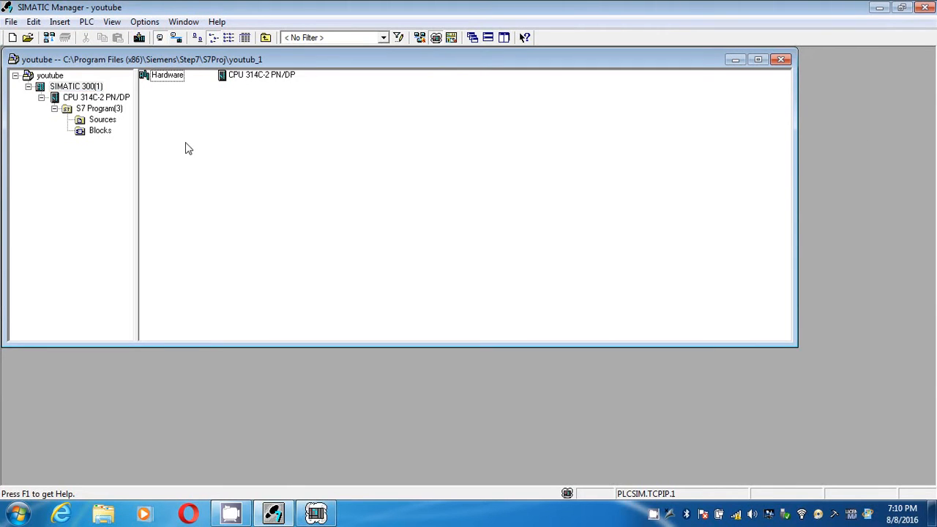
pyautogui.click(90, 132)
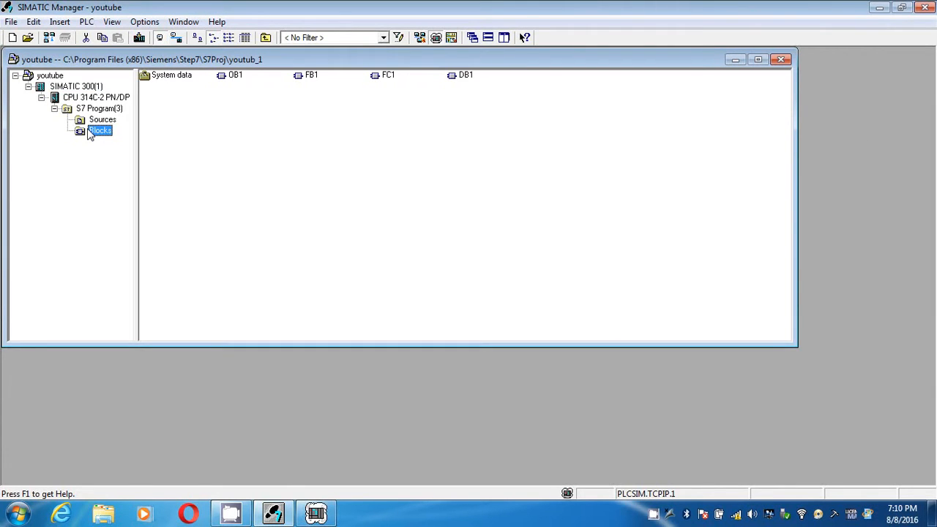
pyautogui.rightClick(94, 134)
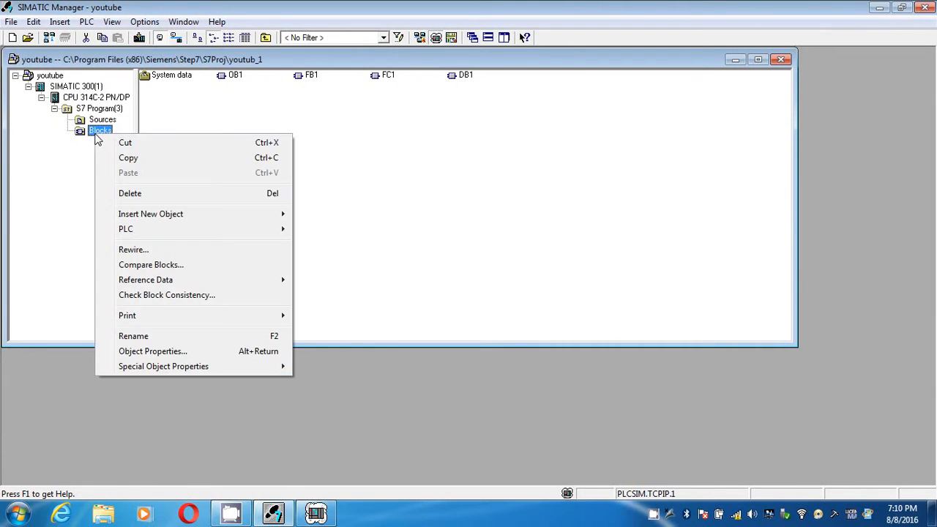
pyautogui.click(154, 265)
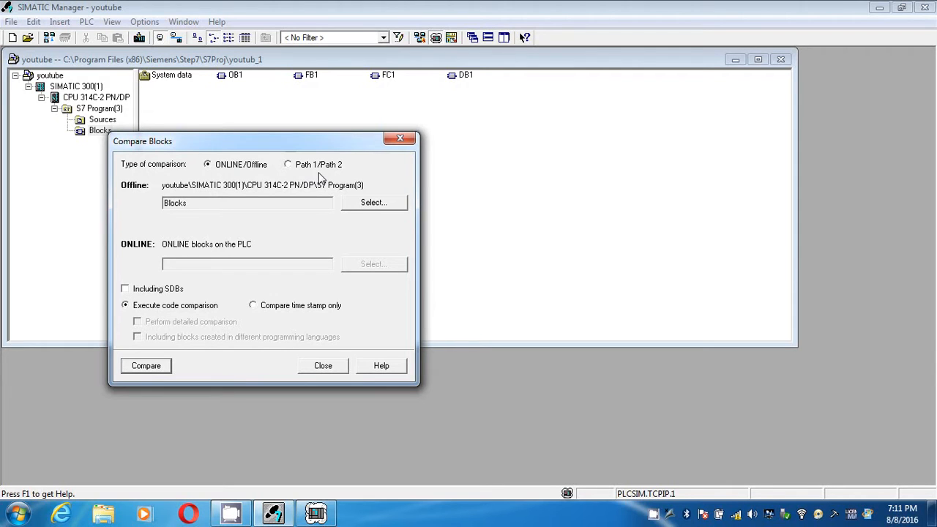
pyautogui.click(137, 370)
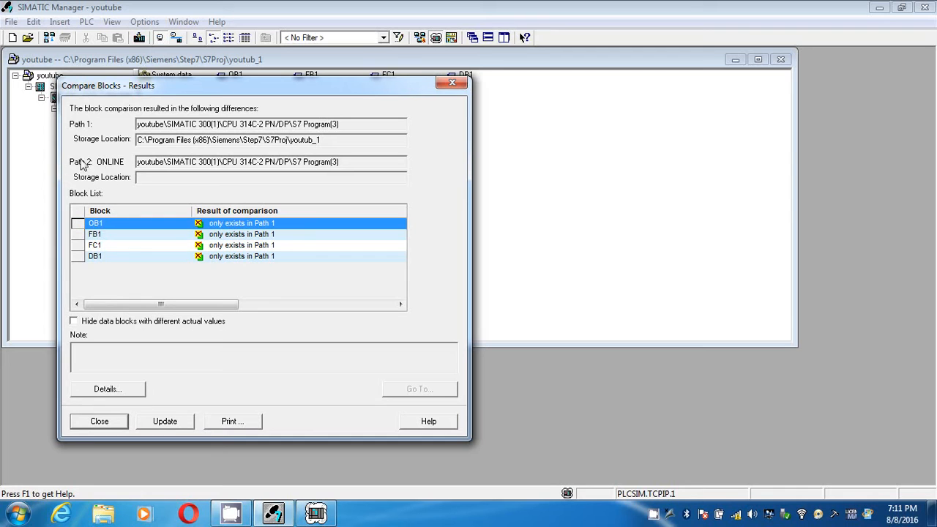
pyautogui.click(450, 83)
pyautogui.click(400, 138)
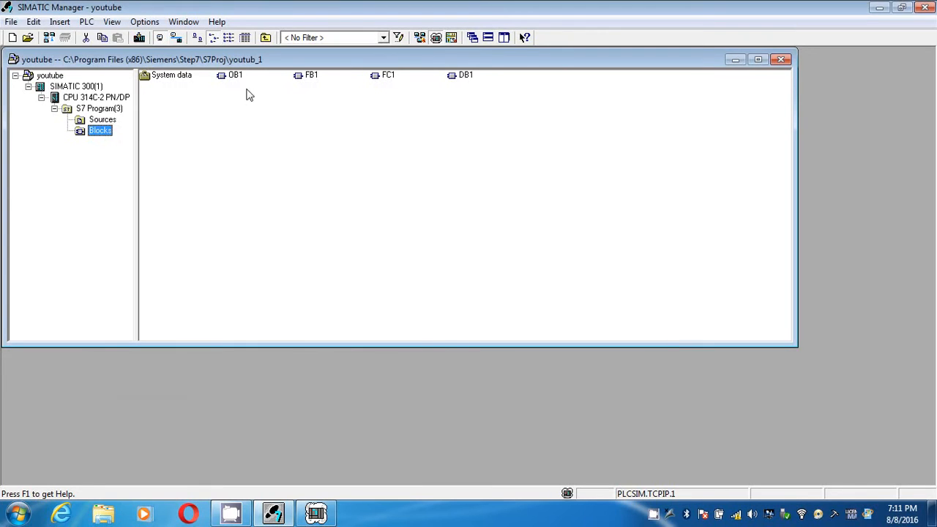
# Step: Download the SIMATIC 300(1) station to the simulated CPU with a complete restart, and bring up the S7-PLCSIM window
pyautogui.click(88, 86)
pyautogui.hotkey('ctrl', 'l')
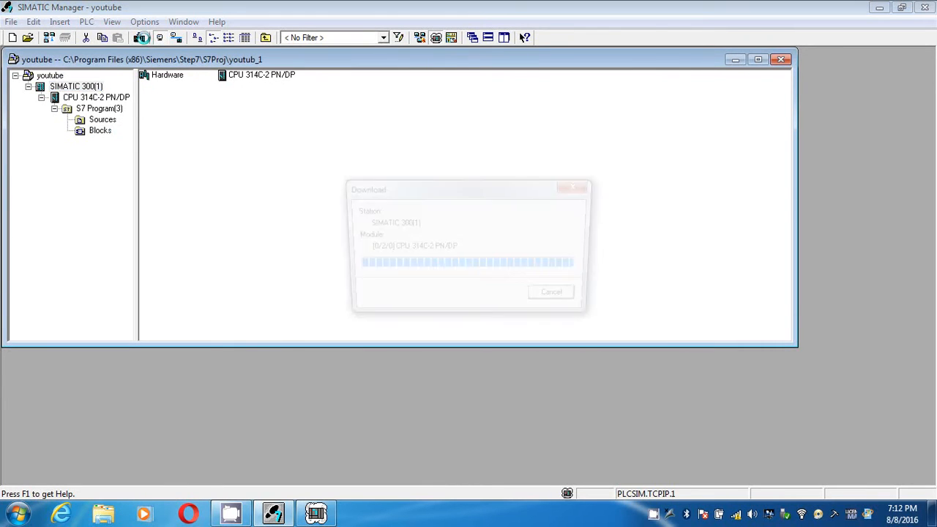
pyautogui.click(387, 322)
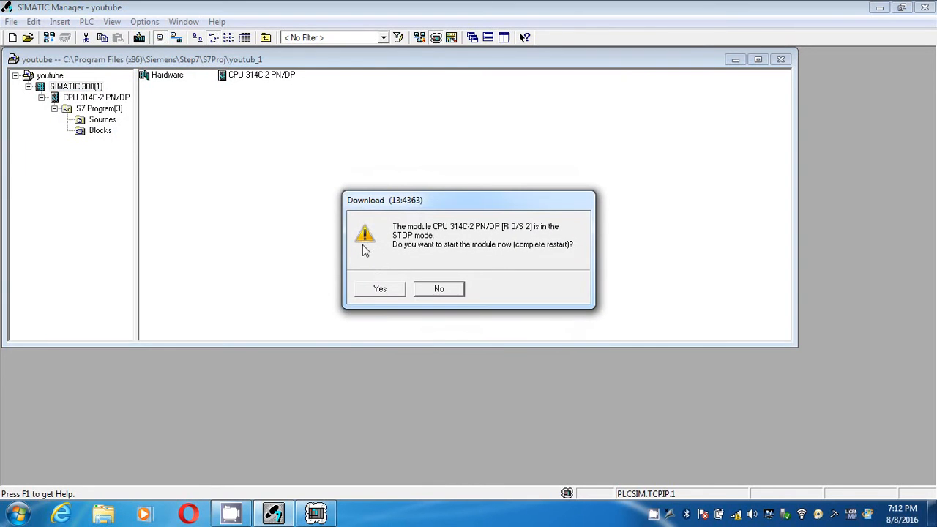
pyautogui.click(379, 290)
pyautogui.click(317, 512)
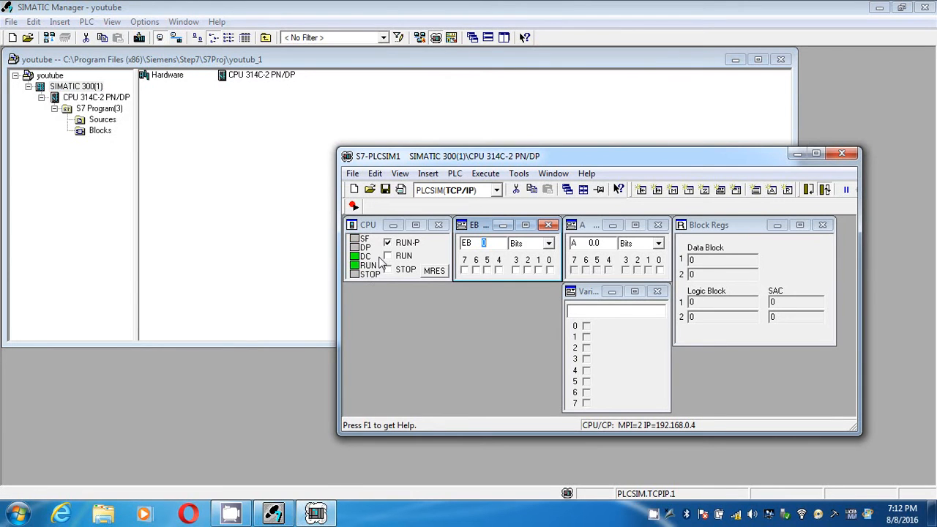
# Step: Return to SIMATIC Manager and rerun the ONLINE/Offline comparison of the Blocks folder against the downloaded program
pyautogui.click(299, 215)
pyautogui.click(100, 131)
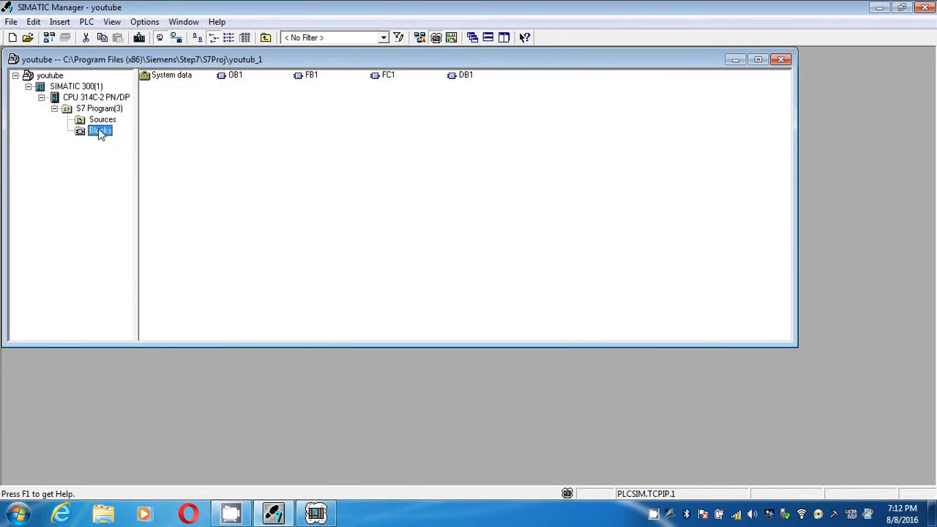
pyautogui.rightClick(98, 129)
pyautogui.click(149, 261)
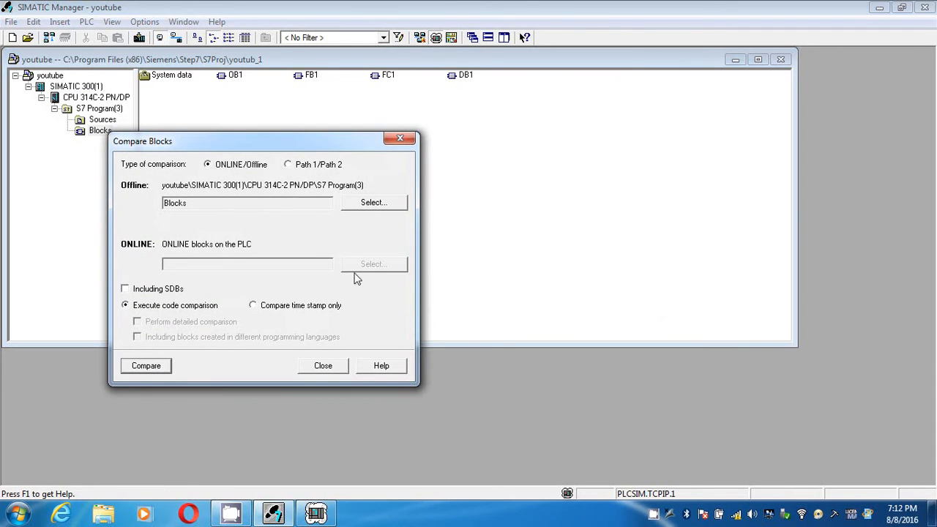
pyautogui.click(153, 366)
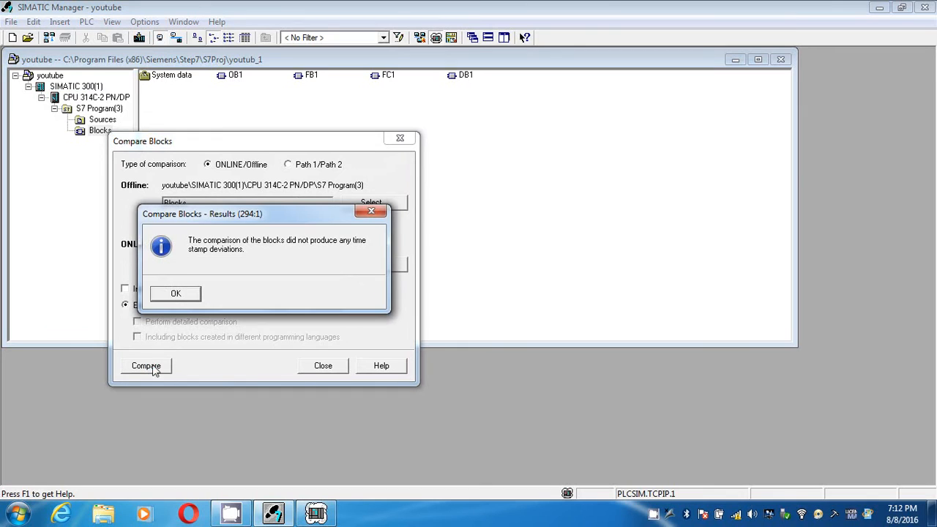
pyautogui.click(188, 297)
pyautogui.click(398, 139)
# Step: Insert a new function FC2, created in LAD, into the Blocks folder
pyautogui.rightClick(327, 134)
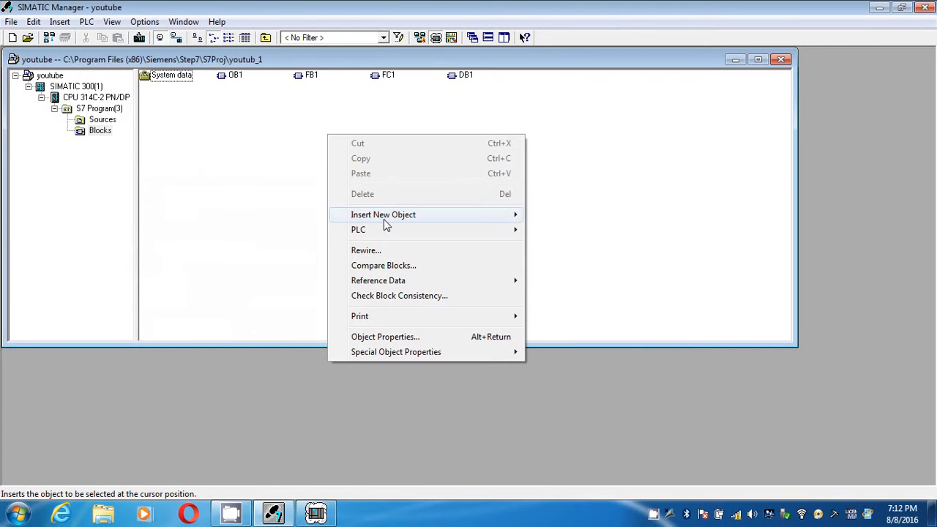
pyautogui.moveTo(505, 215)
pyautogui.click(550, 244)
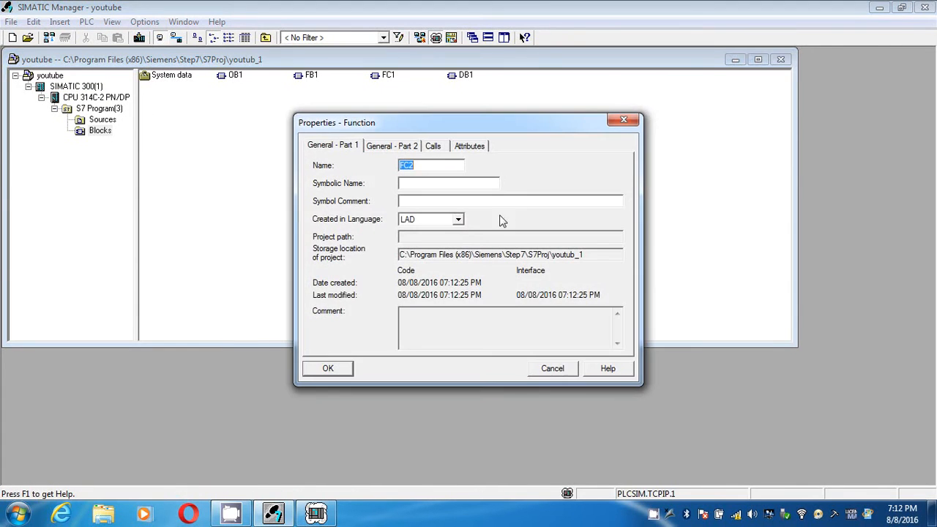
pyautogui.click(325, 368)
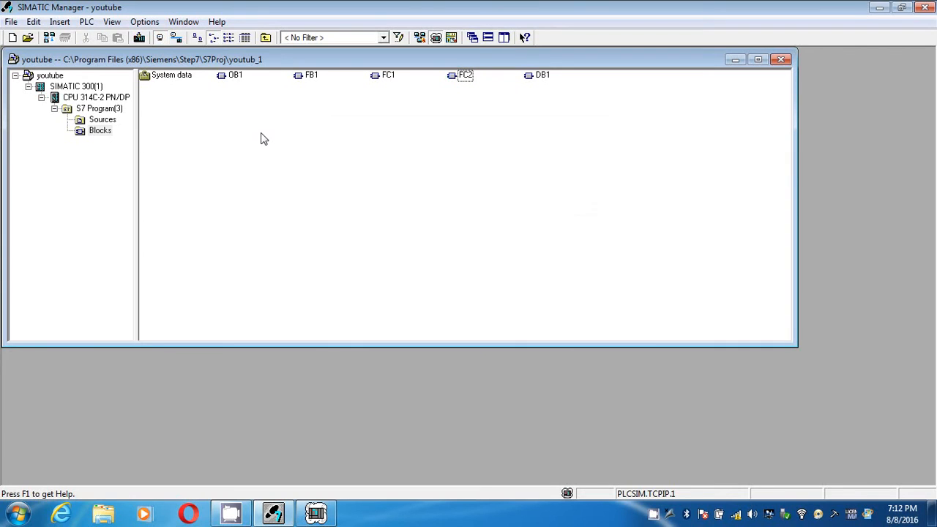
# Step: Compare the Blocks folder containing FC2 with the online PLC blocks, dismiss the simulation error, and close the comparison
pyautogui.click(99, 132)
pyautogui.rightClick(102, 133)
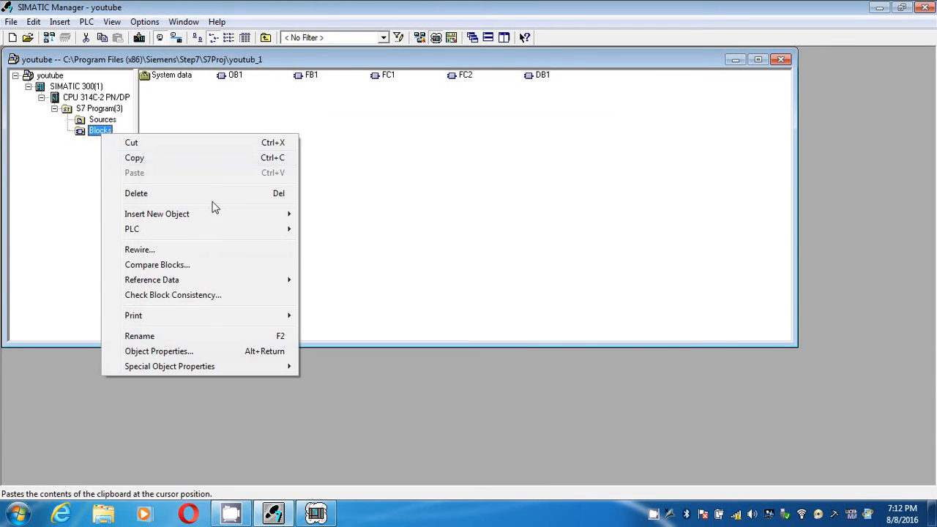
pyautogui.click(216, 267)
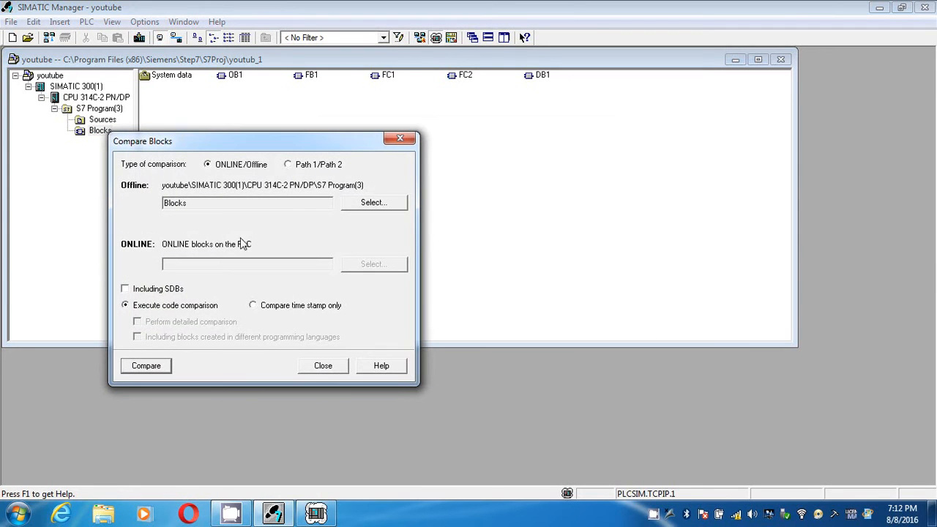
pyautogui.click(143, 368)
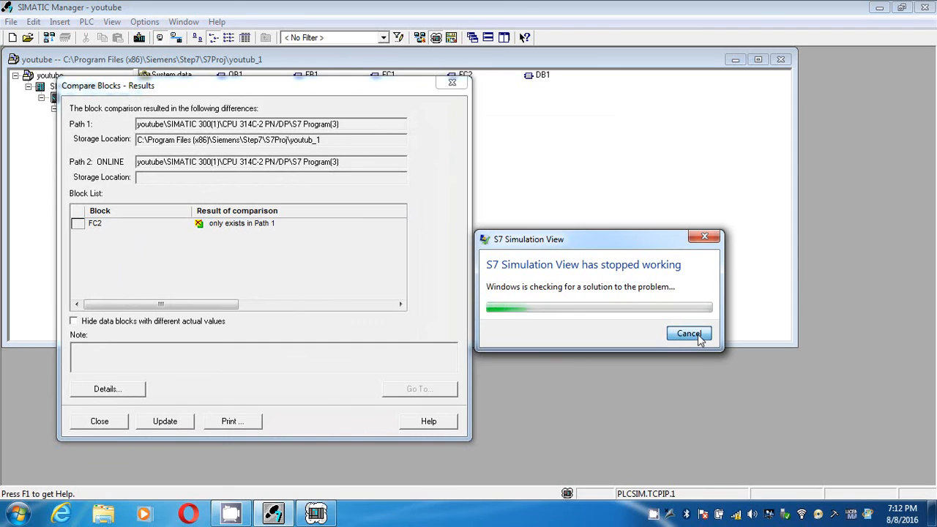
pyautogui.click(760, 375)
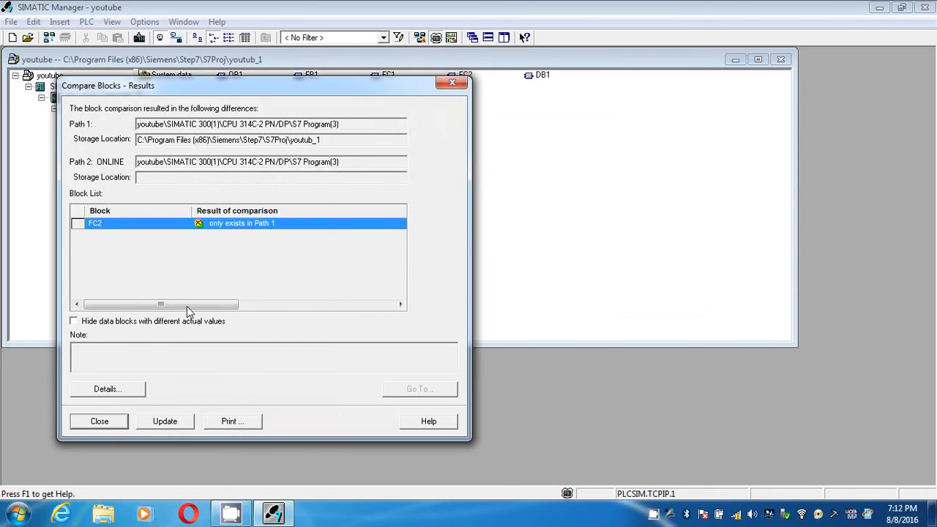
pyautogui.click(453, 85)
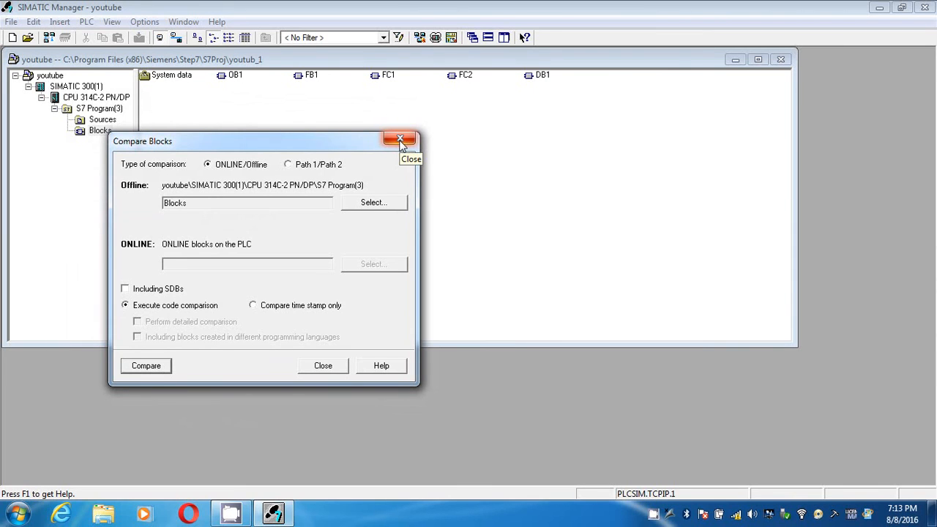
pyautogui.click(399, 139)
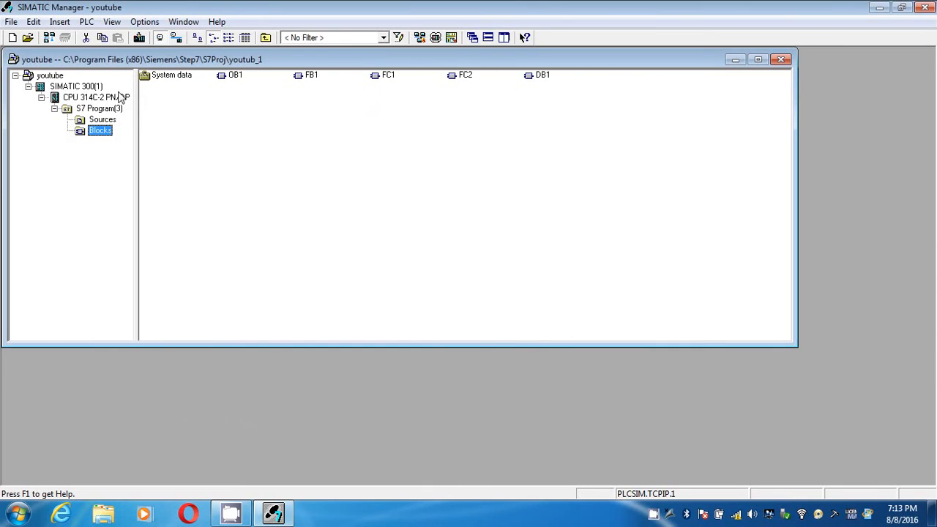